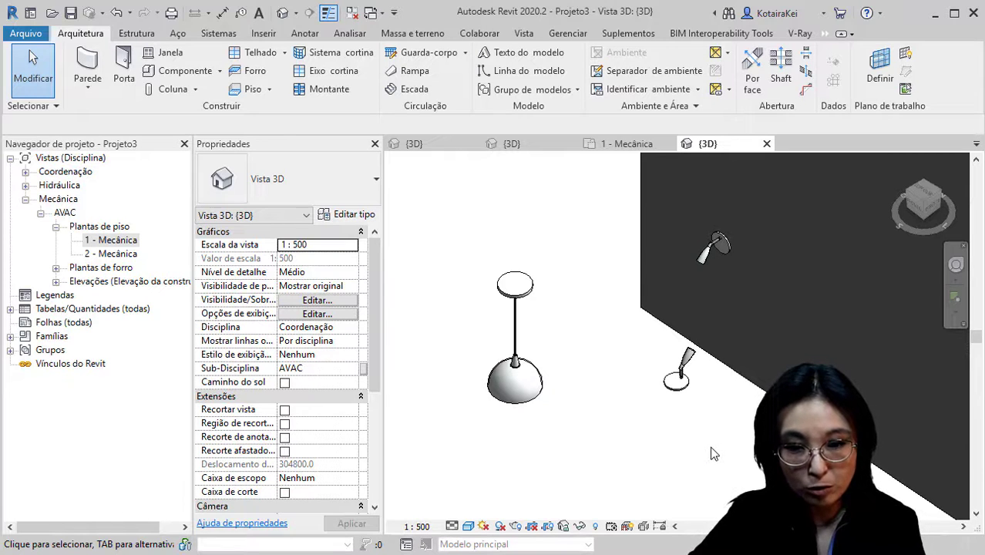
{"action": "left_click", "coordinate": [530, 288]}
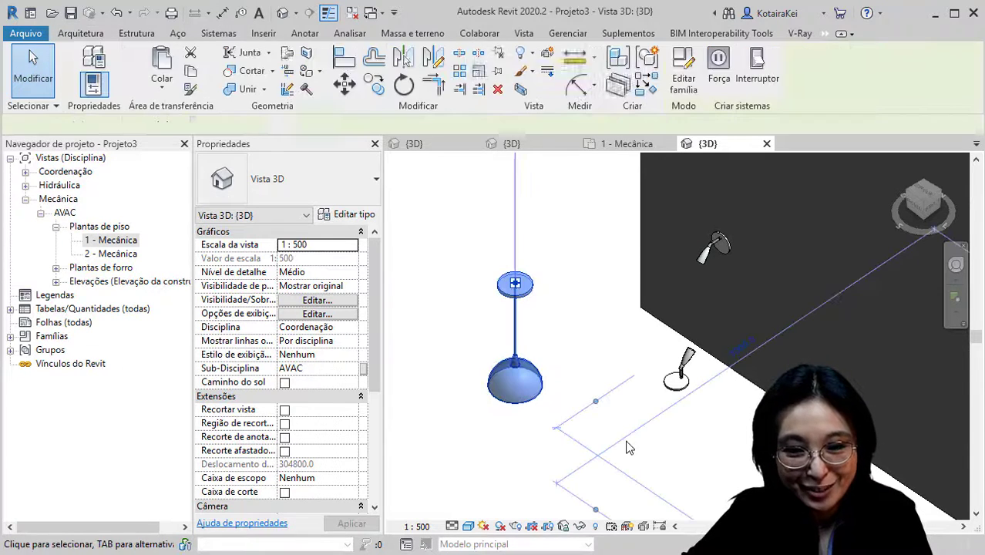
{"action": "left_click", "coordinate": [677, 378]}
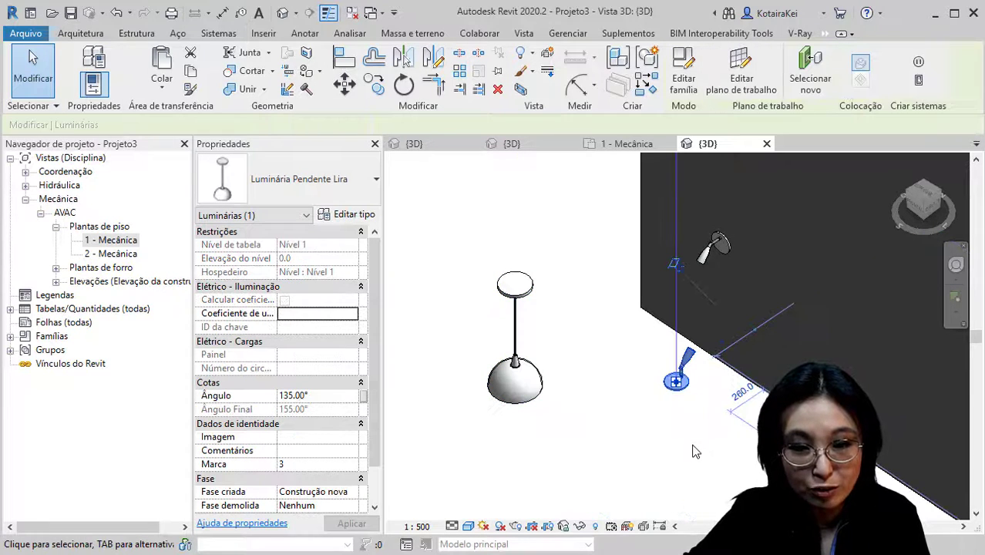
{"action": "left_click", "coordinate": [600, 414]}
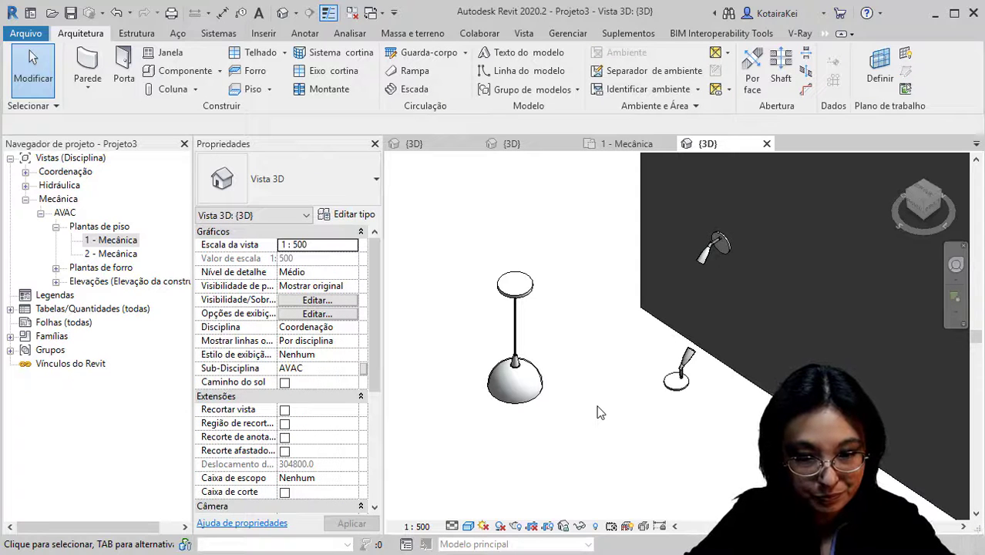
- Make the light source subcategory (Fonte luminosa) of the Luminárias category visible in the 3D view's visibility/graphics overrides
{"action": "left_click", "coordinate": [343, 307]}
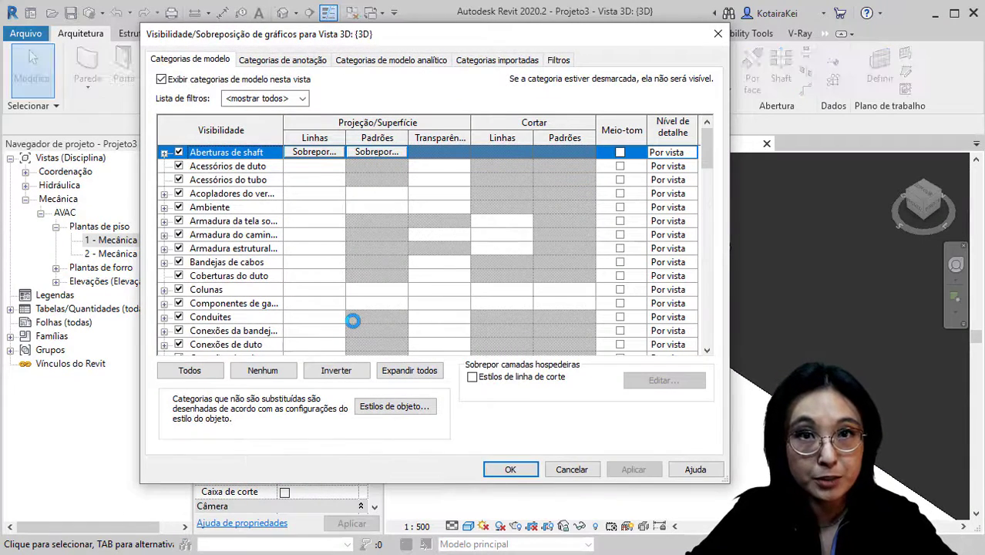
{"action": "left_click", "coordinate": [242, 281]}
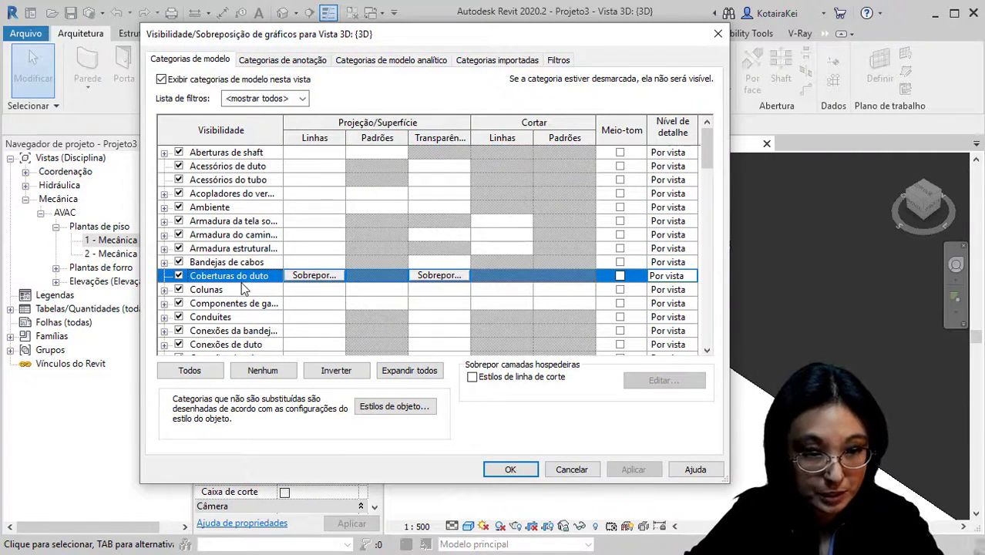
{"action": "key", "text": "l"}
{"action": "scroll", "coordinate": [244, 344], "scroll_direction": "down", "scroll_amount": 1}
{"action": "left_click", "coordinate": [166, 331]}
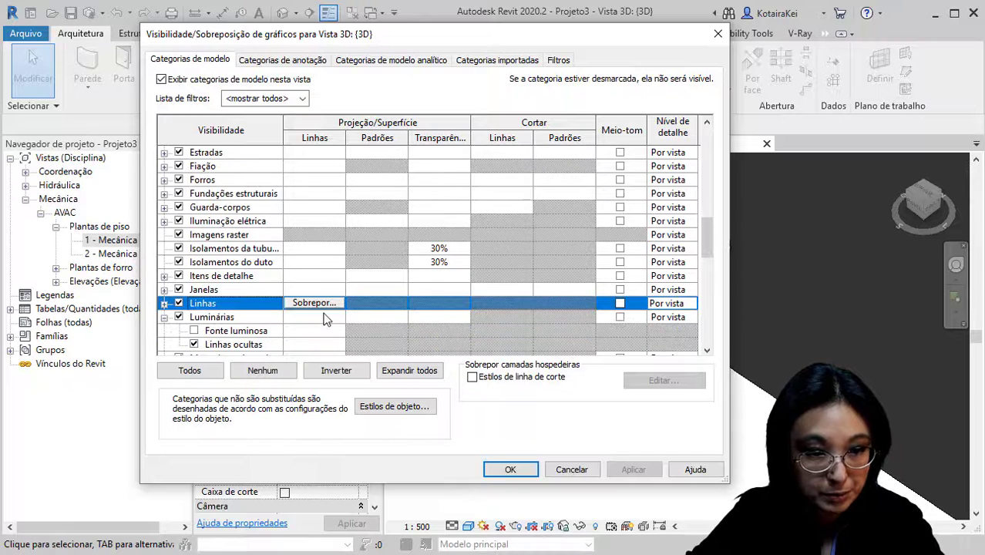
{"action": "left_click", "coordinate": [194, 330]}
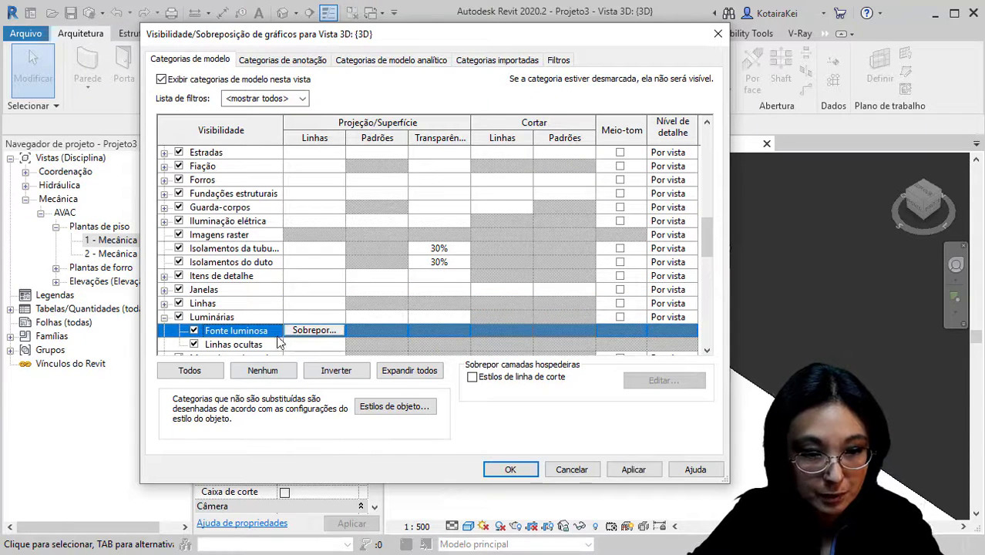
{"action": "left_click", "coordinate": [511, 469]}
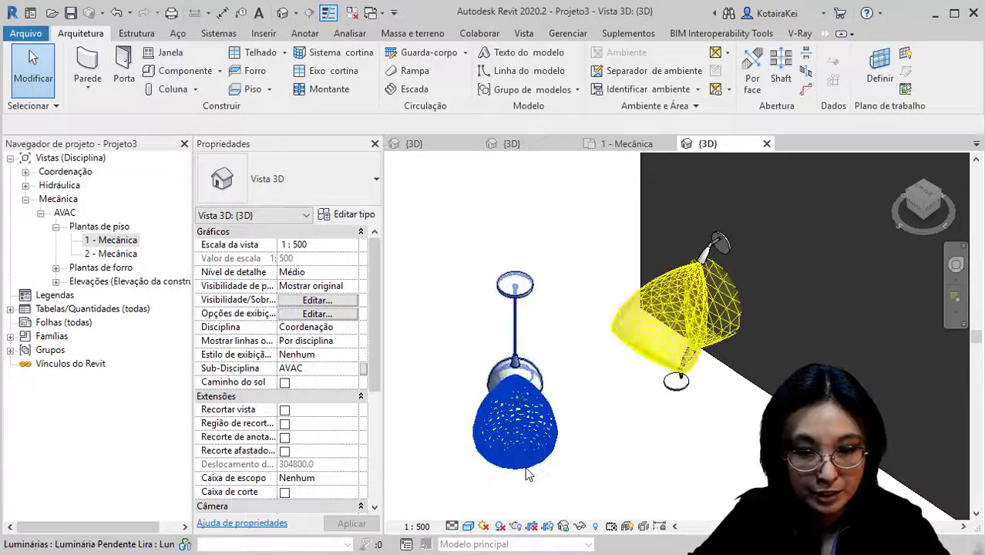
- Move the spot luminaire standing on the floor farther away from the wall-mounted spot
{"action": "left_click", "coordinate": [676, 392]}
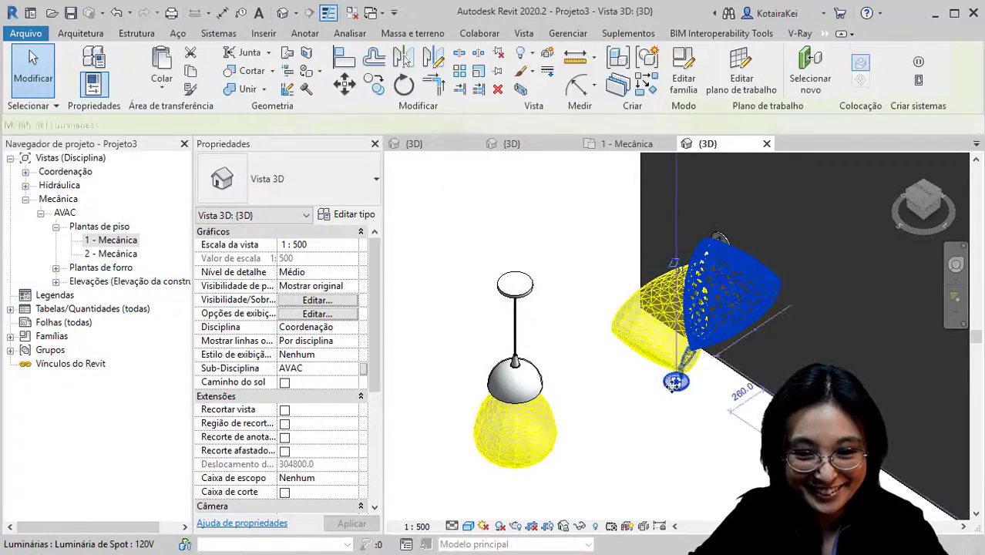
{"action": "left_click_drag", "start_coordinate": [677, 392], "coordinate": [710, 451]}
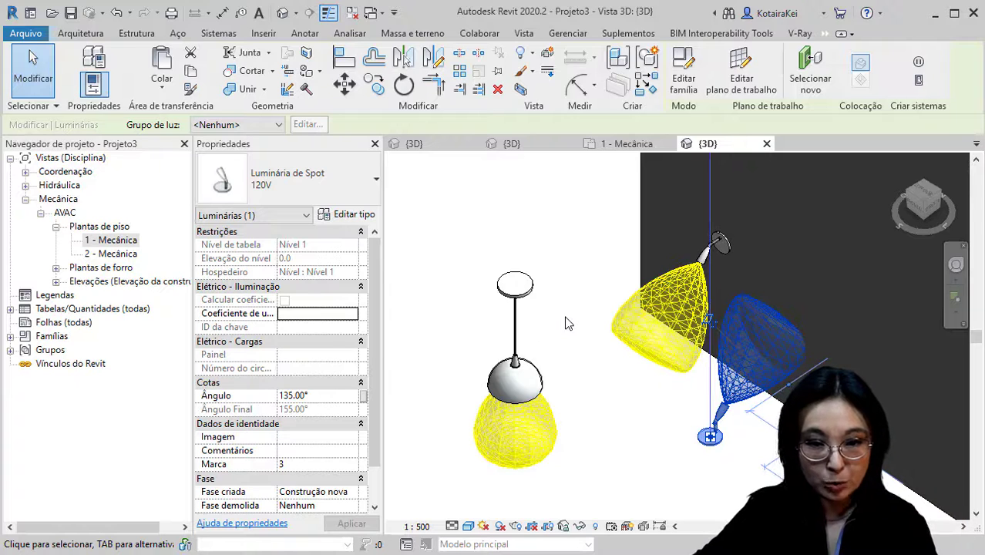
- Place a second Luminária Pendente Lira on Nível 1 by creating a similar instance of the existing pendant
{"action": "left_click", "coordinate": [516, 306]}
{"action": "middle_click_drag", "start_coordinate": [605, 379], "coordinate": [587, 351]}
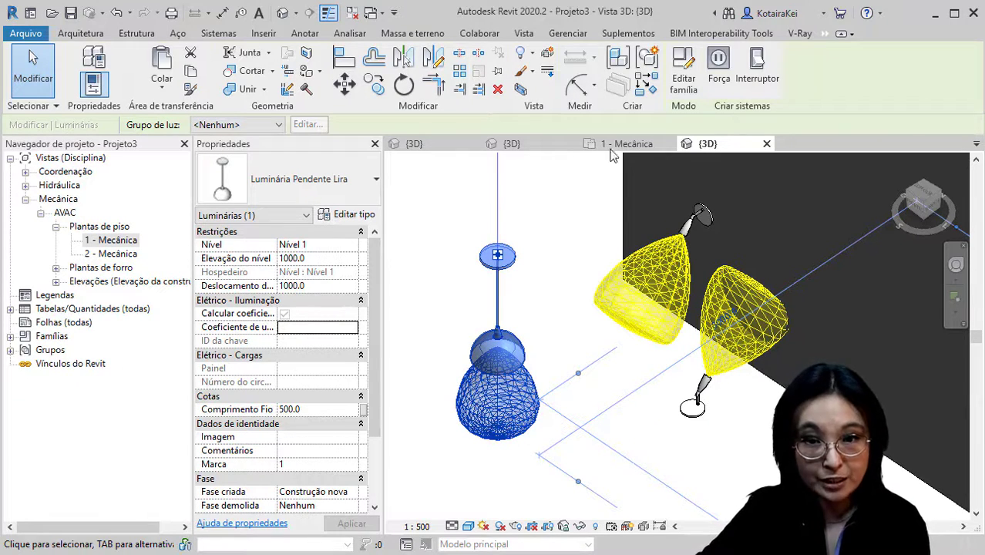
{"action": "left_click", "coordinate": [645, 85]}
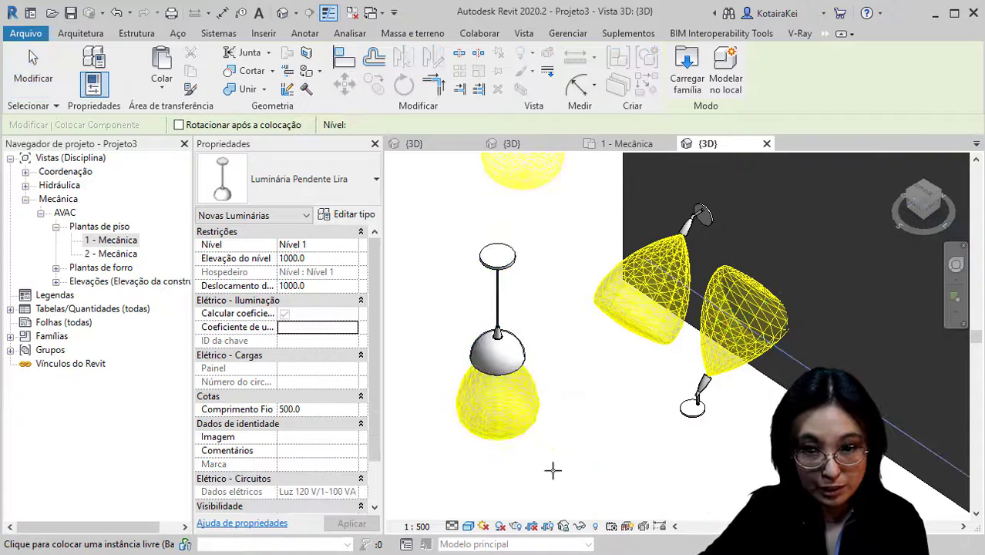
{"action": "scroll", "coordinate": [576, 435], "scroll_direction": "down", "scroll_amount": 3}
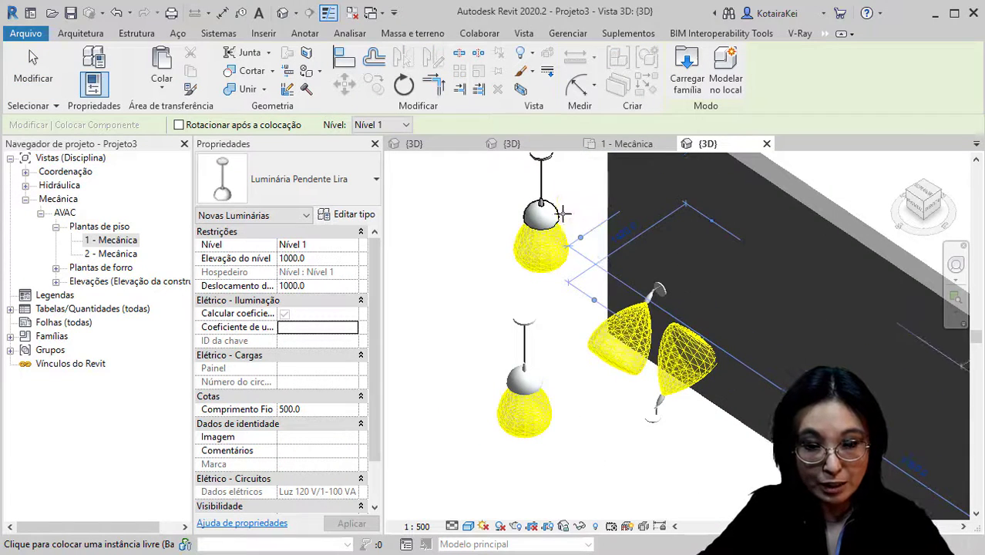
{"action": "left_click", "coordinate": [564, 214]}
{"action": "key", "text": "Escape"}
{"action": "key", "text": "Escape"}
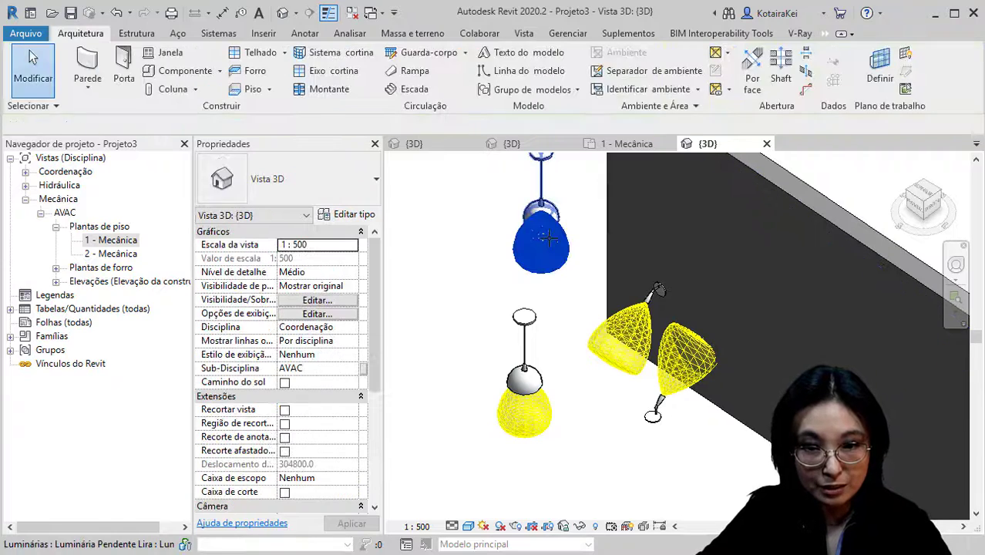
- Move the new pendant luminaire beside the first one, on the side away from the wall
{"action": "middle_click_drag", "start_coordinate": [549, 238], "coordinate": [567, 286]}
{"action": "left_click", "coordinate": [568, 279]}
{"action": "left_click_drag", "start_coordinate": [567, 275], "coordinate": [451, 373]}
{"action": "middle_click_drag", "start_coordinate": [586, 369], "coordinate": [656, 301]}
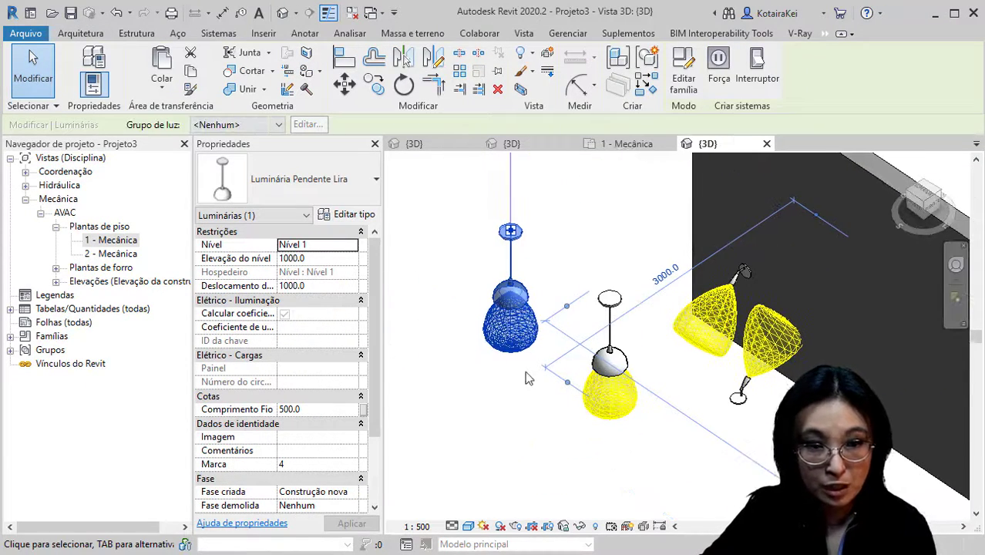
- Set the new pendant's elevation from level to 1.5 m and its wire length (Comprimento Fio) to 1 m
{"action": "left_click", "coordinate": [341, 258]}
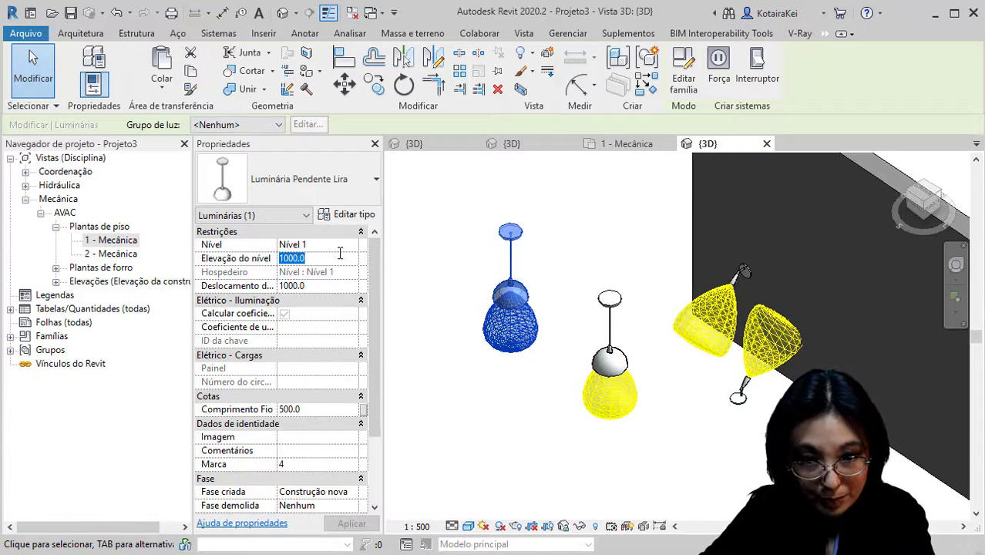
{"action": "type", "text": "1"}
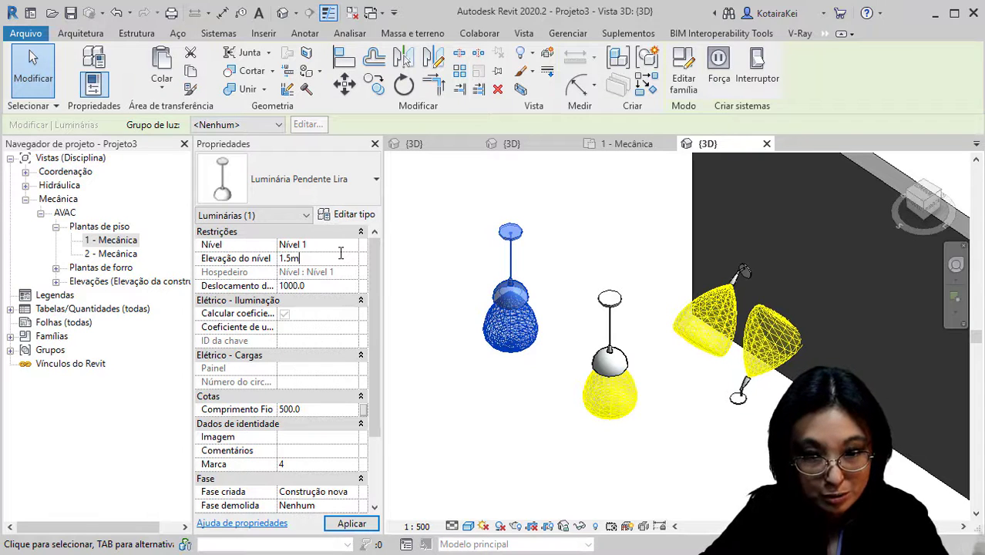
{"action": "type", "text": ".5m"}
{"action": "key", "text": "Return"}
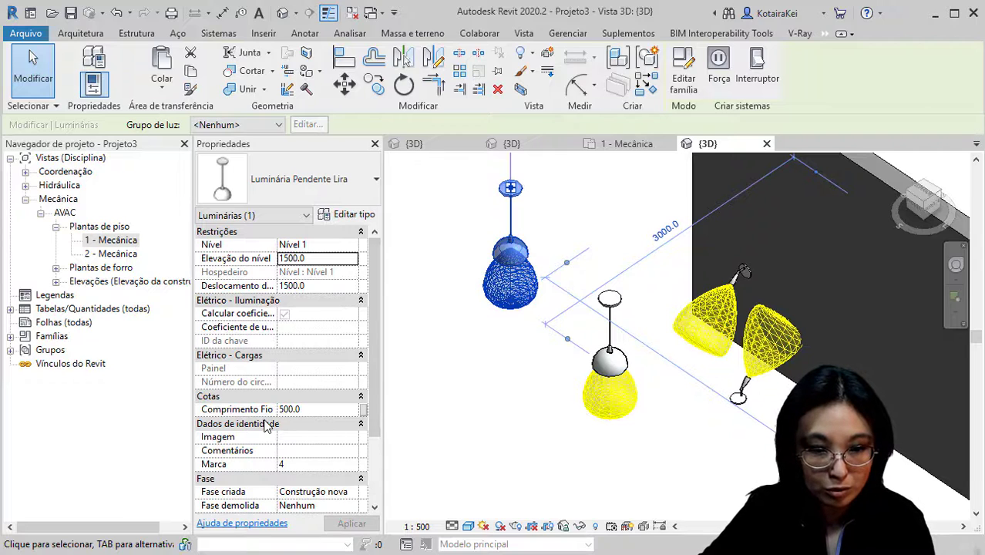
{"action": "left_click", "coordinate": [310, 413]}
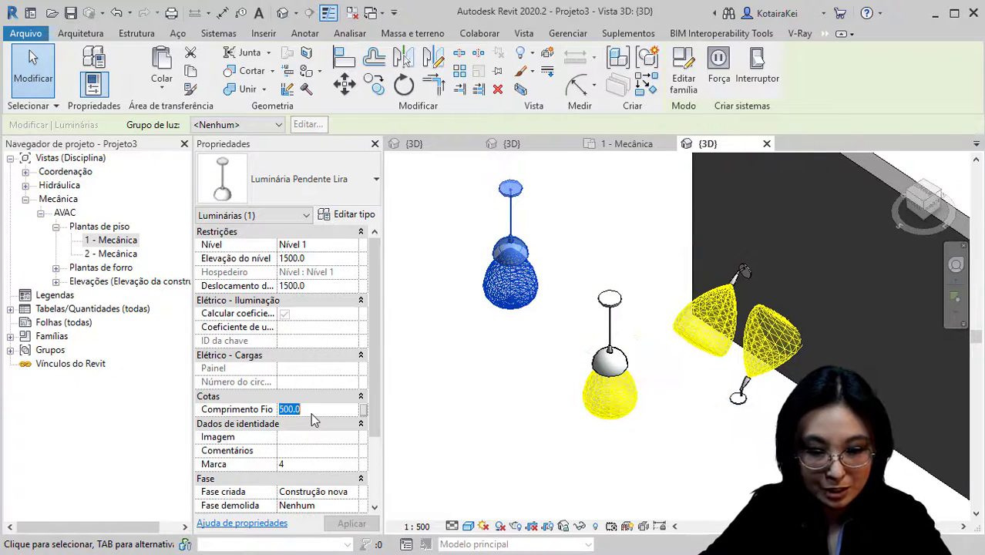
{"action": "type", "text": "1"}
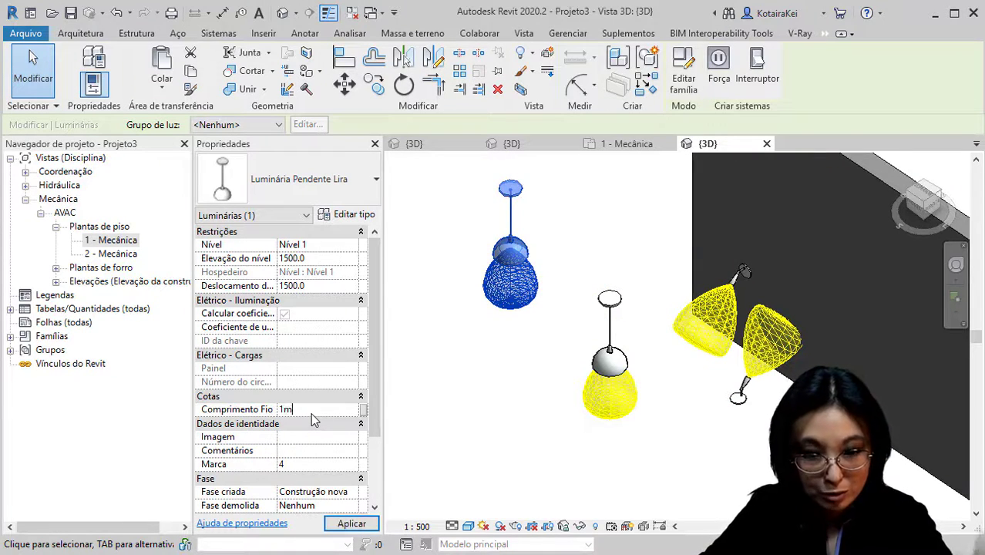
{"action": "type", "text": "m"}
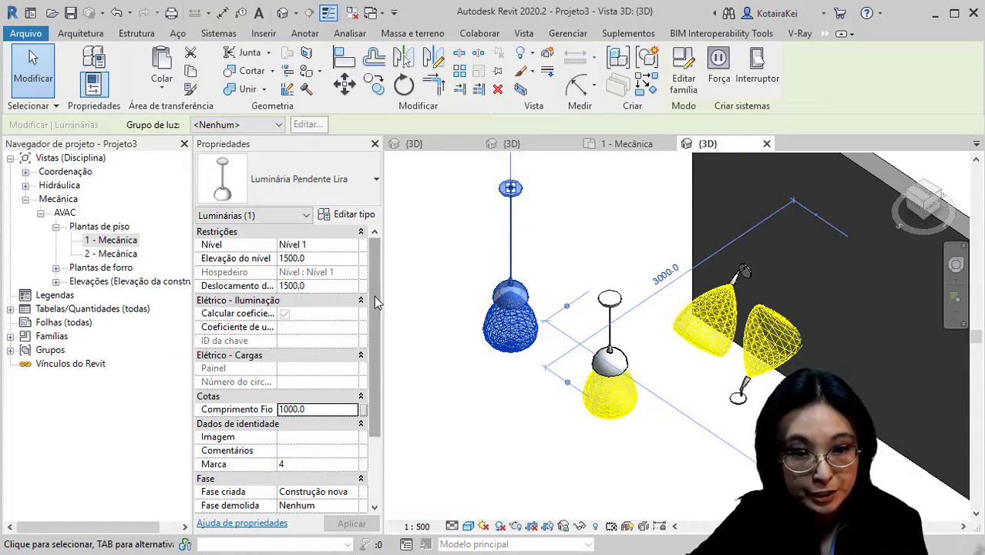
- Turn off the Disco visibility option of the new pendant and inspect the top of its wire
{"action": "scroll", "coordinate": [376, 399], "scroll_direction": "down", "scroll_amount": 3}
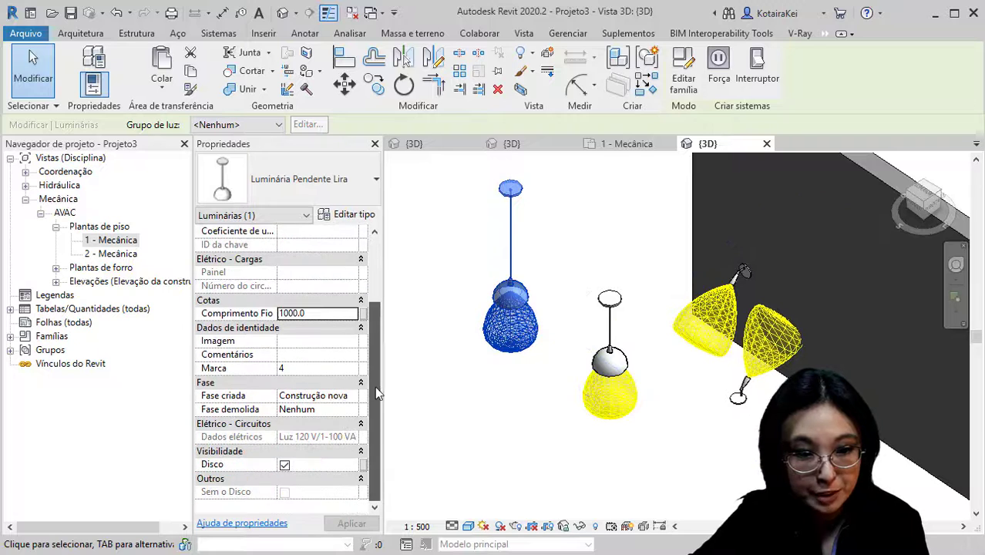
{"action": "left_click", "coordinate": [284, 465]}
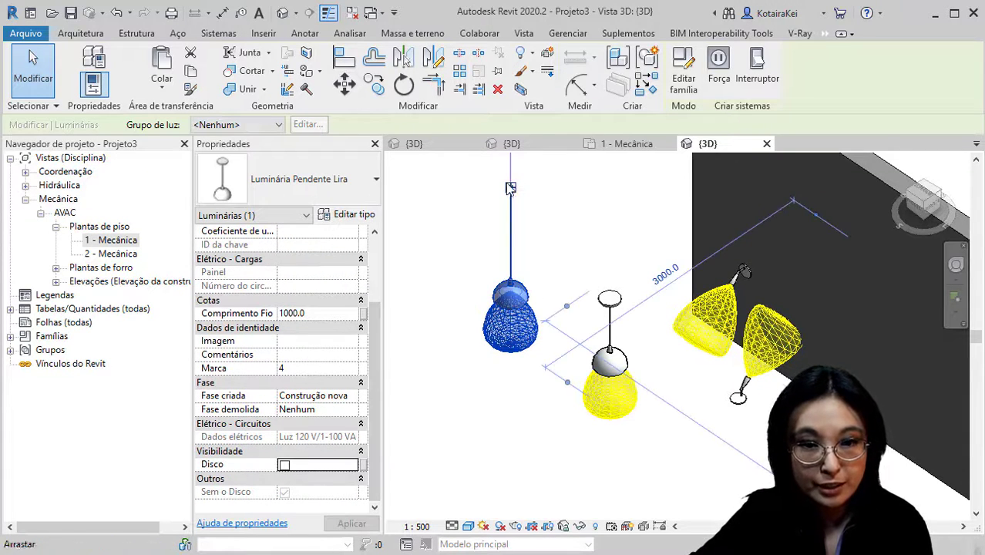
{"action": "scroll", "coordinate": [505, 185], "scroll_direction": "up", "scroll_amount": 5}
{"action": "scroll", "coordinate": [518, 218], "scroll_direction": "up", "scroll_amount": 2}
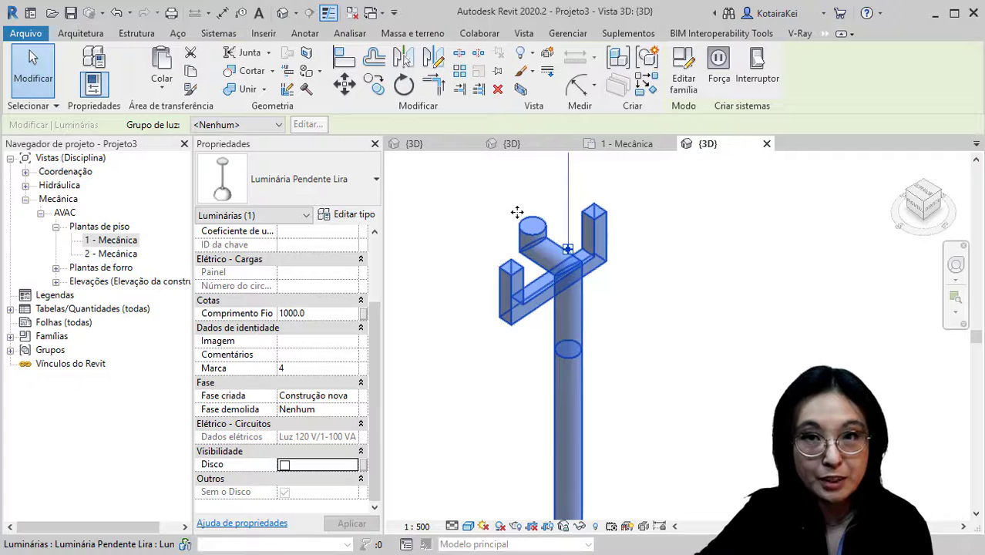
{"action": "scroll", "coordinate": [516, 212], "scroll_direction": "down", "scroll_amount": 2}
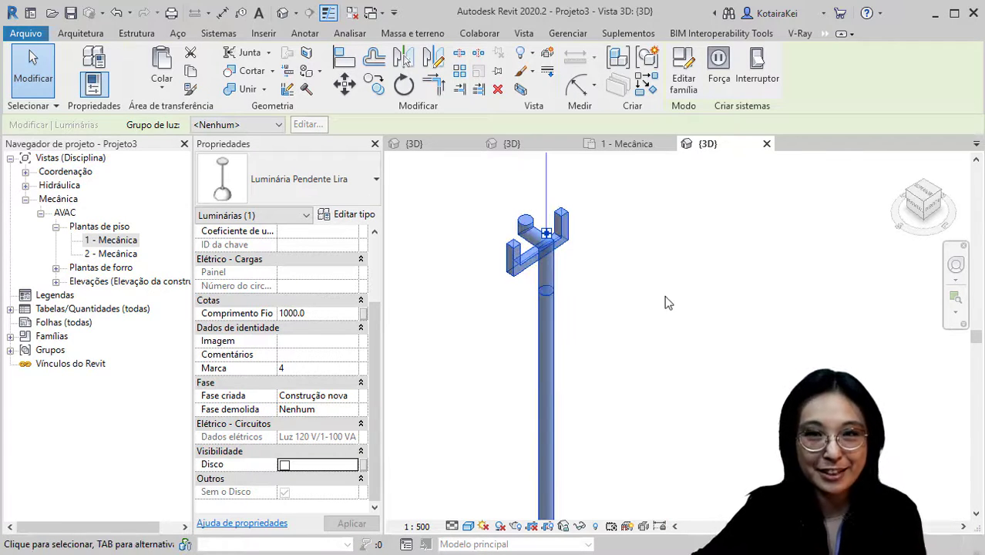
{"action": "middle_click_drag", "start_coordinate": [665, 295], "coordinate": [621, 282], "text": "shift"}
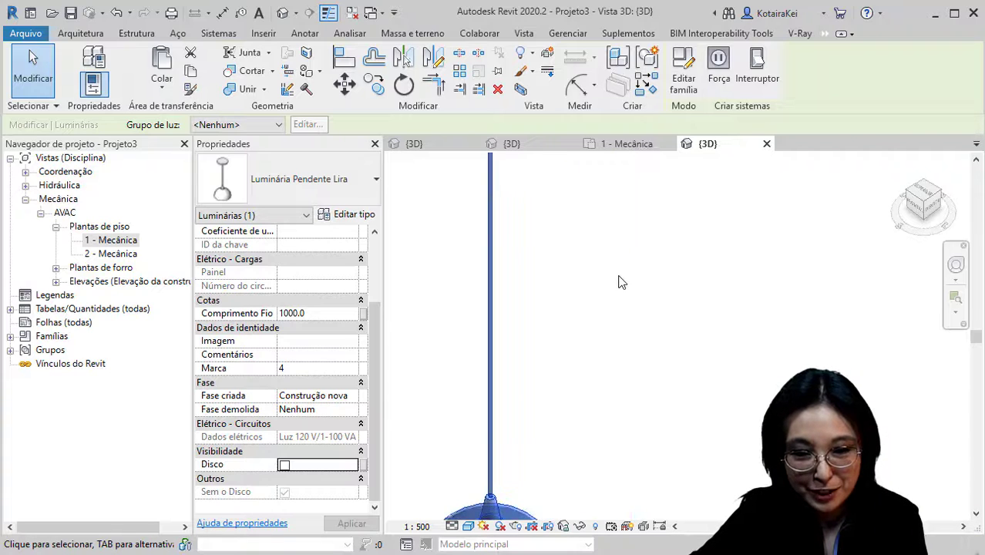
{"action": "scroll", "coordinate": [620, 284], "scroll_direction": "down", "scroll_amount": 5}
{"action": "middle_click_drag", "start_coordinate": [681, 331], "coordinate": [622, 312]}
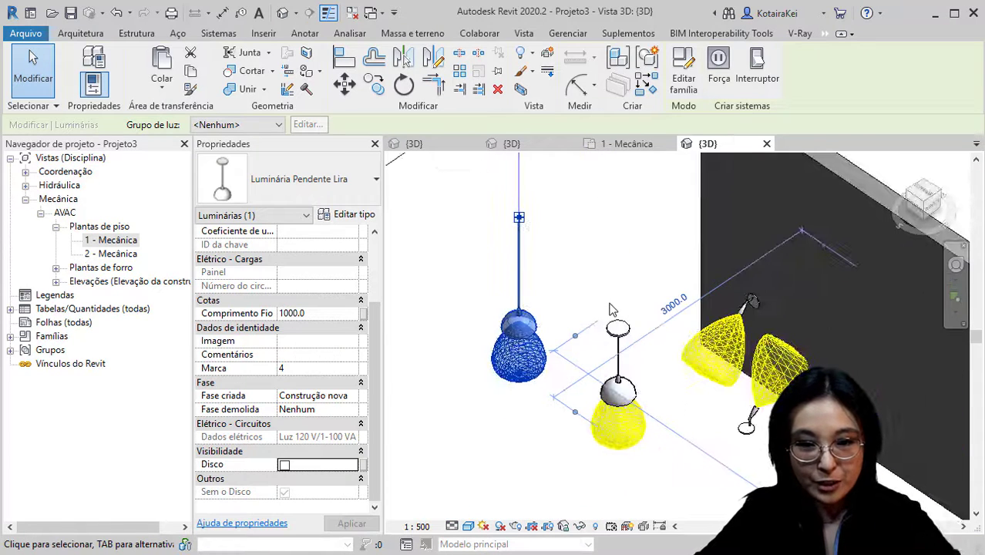
{"action": "left_click", "coordinate": [611, 308]}
- Place another 120V Luminária de Spot on the face of the dark wall, creating it similar to the floor spot
{"action": "middle_click_drag", "start_coordinate": [731, 413], "coordinate": [660, 386]}
{"action": "scroll", "coordinate": [669, 396], "scroll_direction": "up", "scroll_amount": 3}
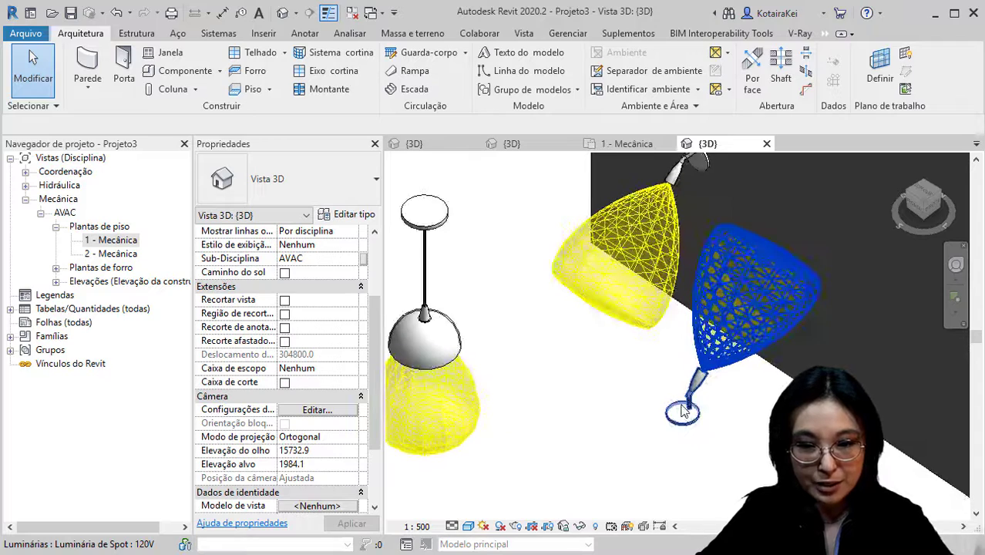
{"action": "left_click", "coordinate": [683, 411]}
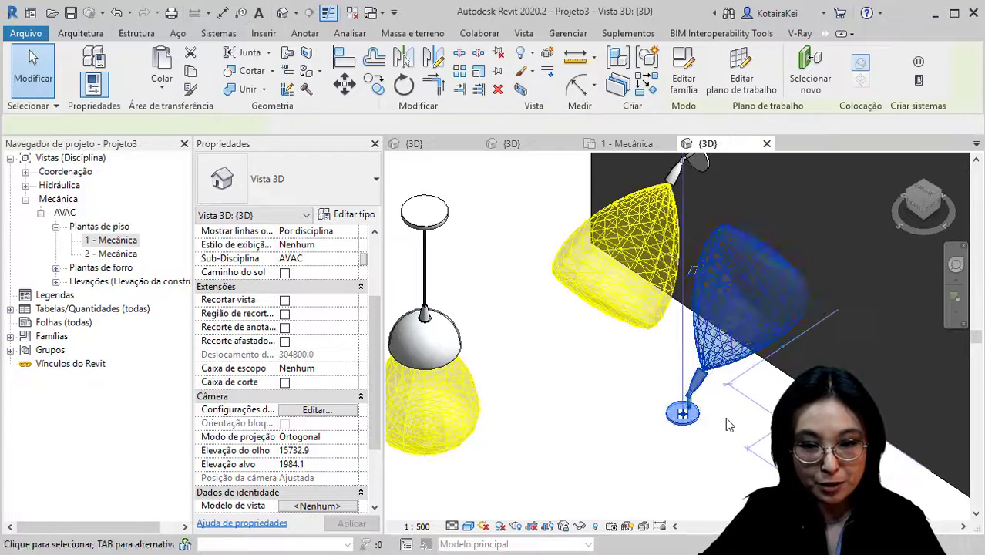
{"action": "middle_click_drag", "start_coordinate": [732, 431], "coordinate": [687, 451]}
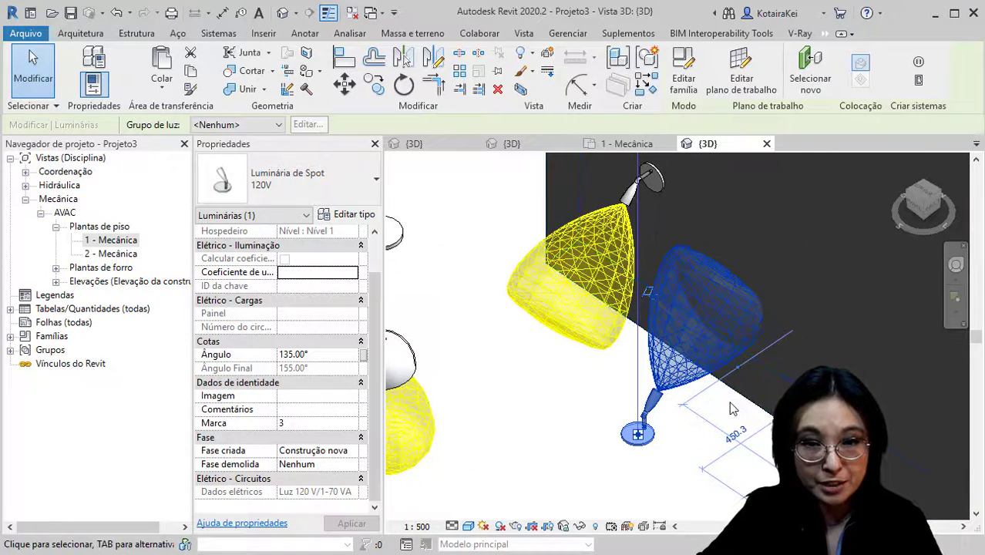
{"action": "left_click", "coordinate": [652, 91]}
{"action": "middle_click_drag", "start_coordinate": [765, 287], "coordinate": [595, 268]}
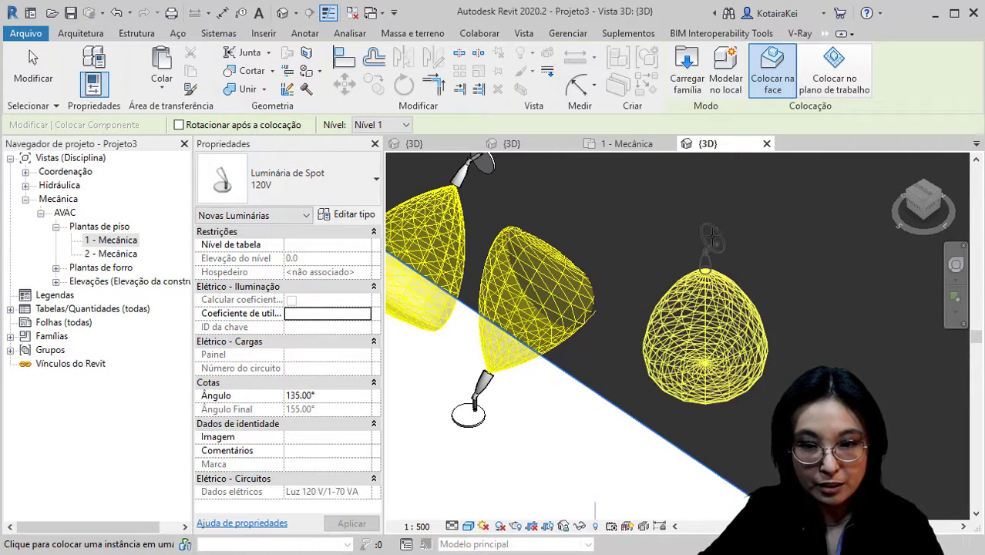
{"action": "left_click", "coordinate": [708, 279]}
{"action": "middle_click_drag", "start_coordinate": [709, 279], "coordinate": [656, 279]}
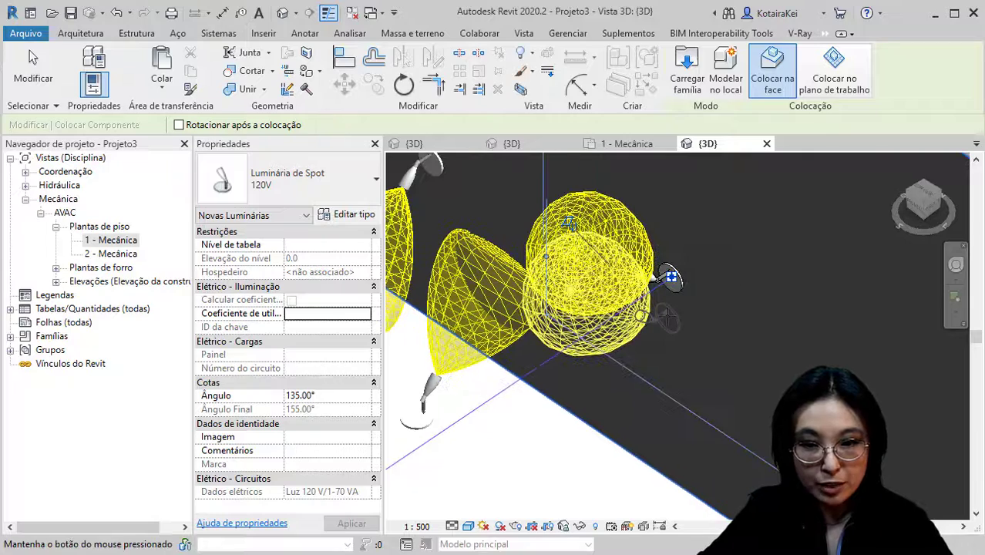
{"action": "key", "text": "Escape"}
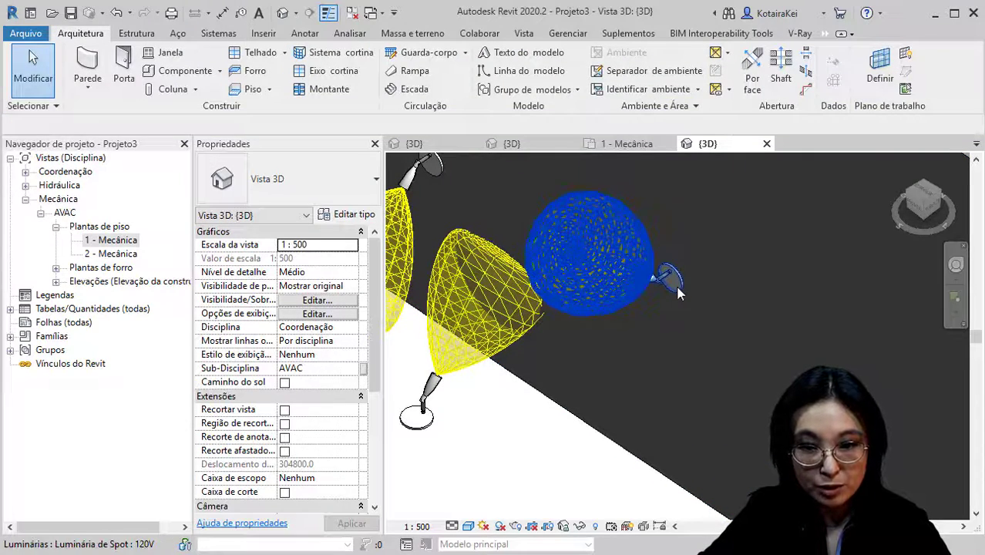
- Set the angle (Ângulo) of the newly placed wall spot luminaire to 90°
{"action": "left_click", "coordinate": [672, 282]}
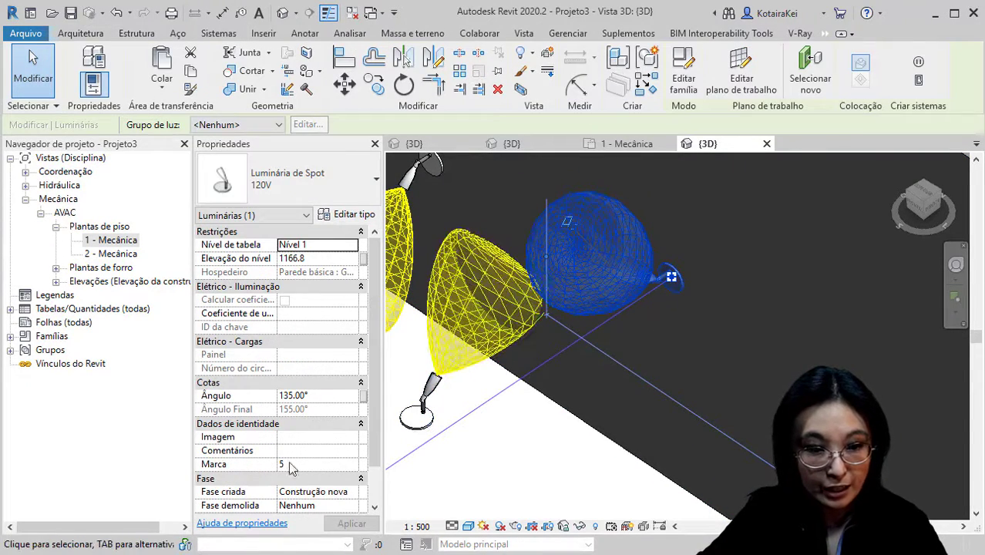
{"action": "middle_click_drag", "start_coordinate": [539, 443], "coordinate": [508, 408], "text": "shift"}
{"action": "left_click", "coordinate": [331, 396]}
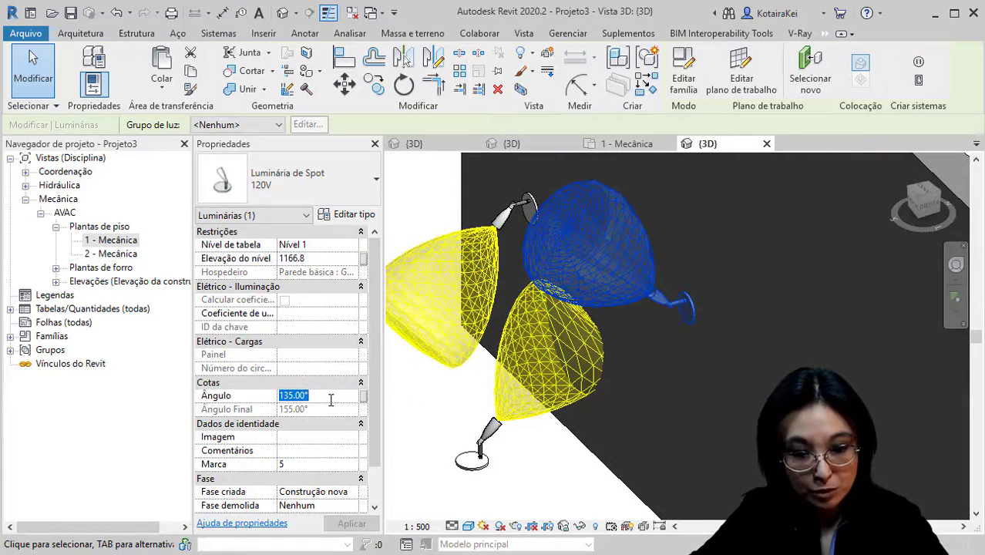
{"action": "type", "text": "90"}
{"action": "key", "text": "Return"}
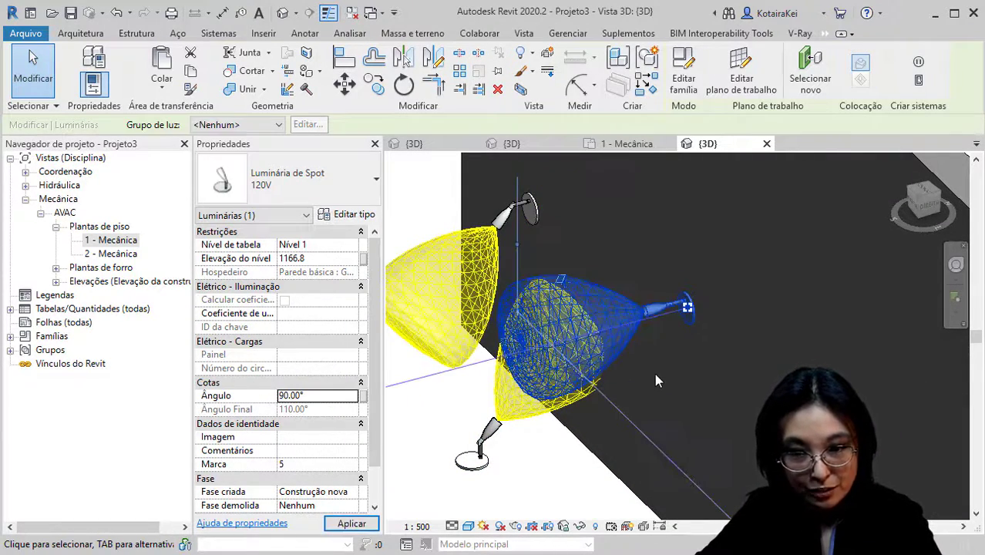
- Try the same wall spot's Ângulo at 45° and at 10°
{"action": "left_click", "coordinate": [339, 396]}
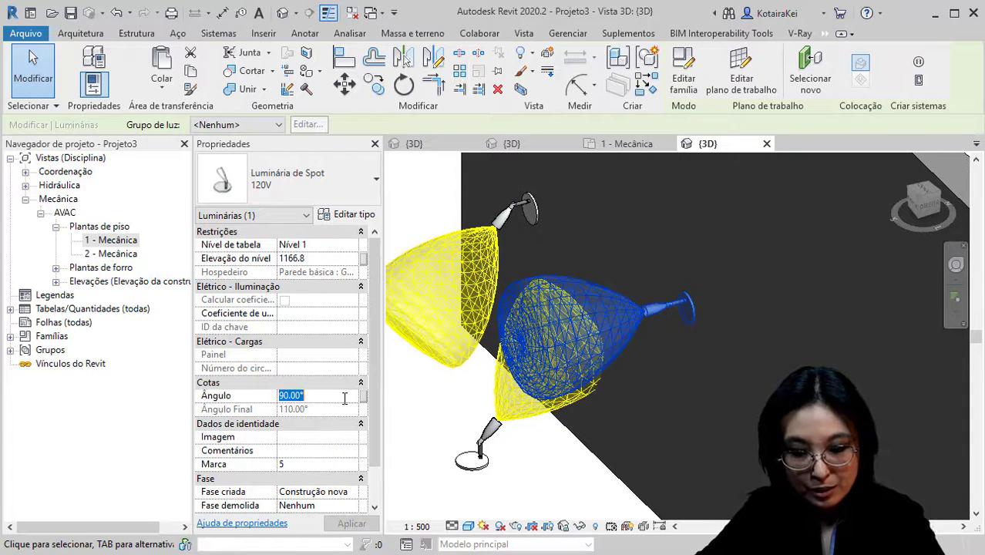
{"action": "type", "text": "45"}
{"action": "key", "text": "Return"}
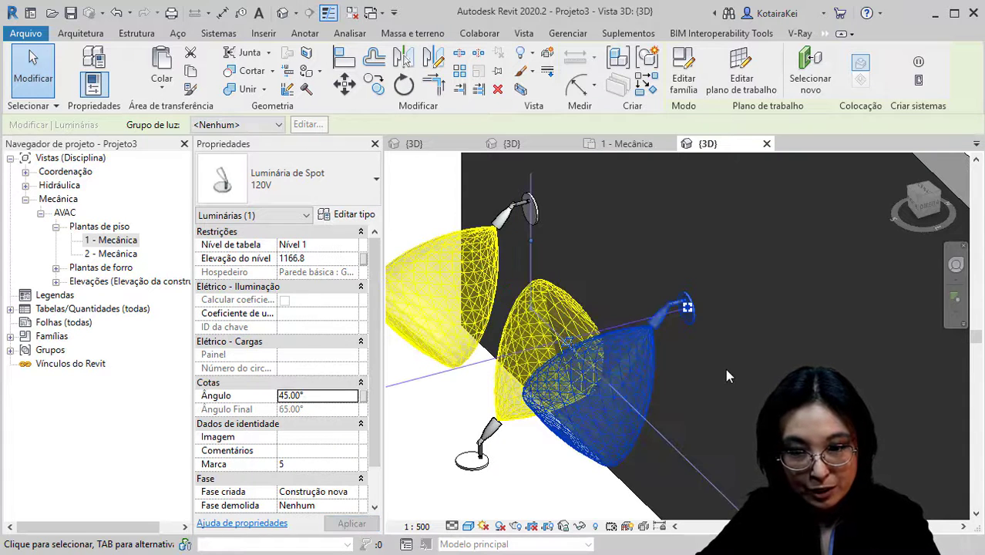
{"action": "type", "text": "10"}
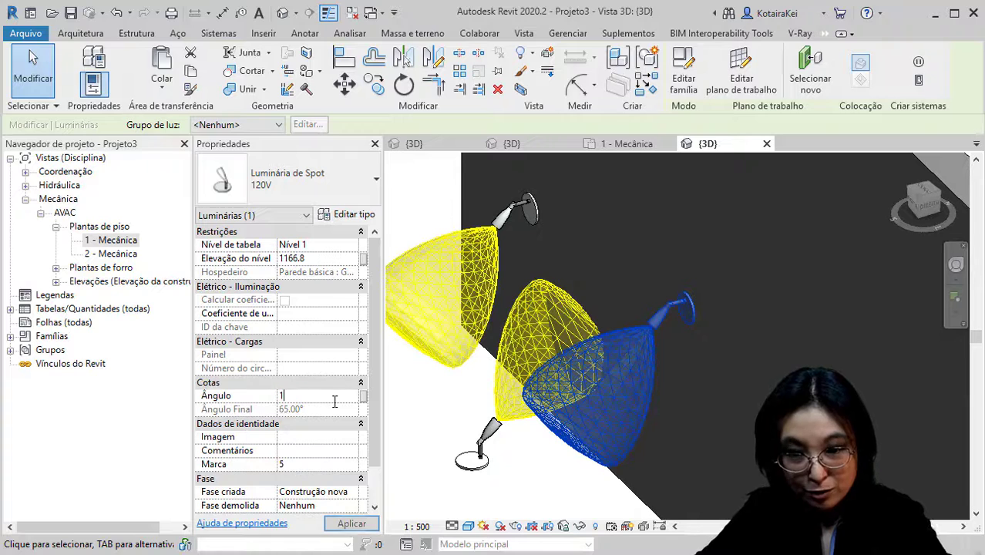
{"action": "key", "text": "Return"}
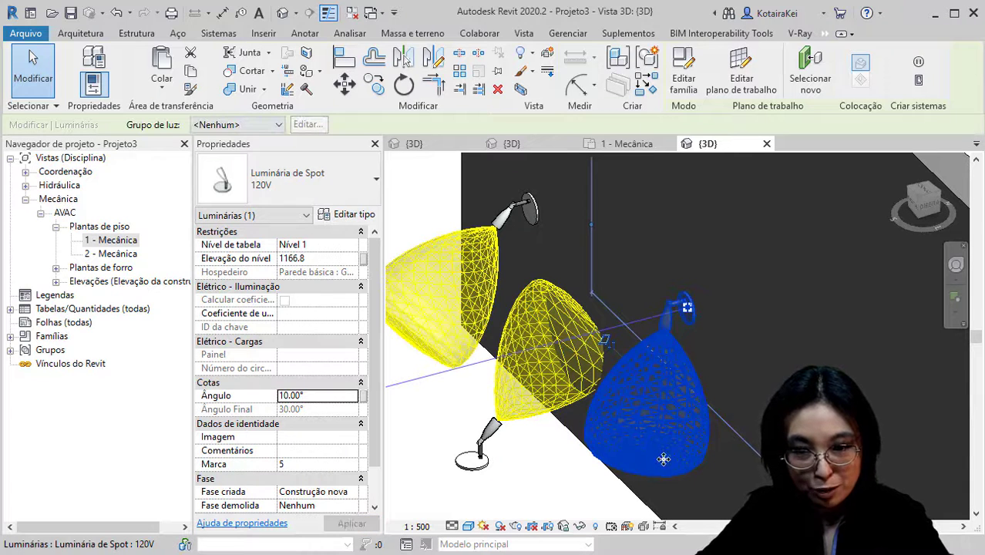
- Set the wall spot's Ângulo to 0° so that its lamp points straight down
{"action": "left_click", "coordinate": [343, 396]}
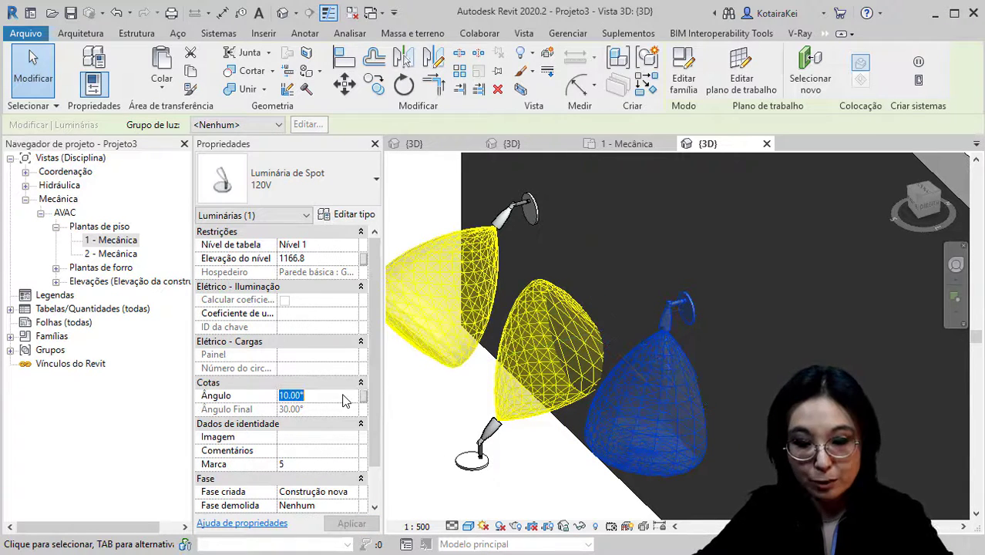
{"action": "type", "text": "0"}
{"action": "key", "text": "Return"}
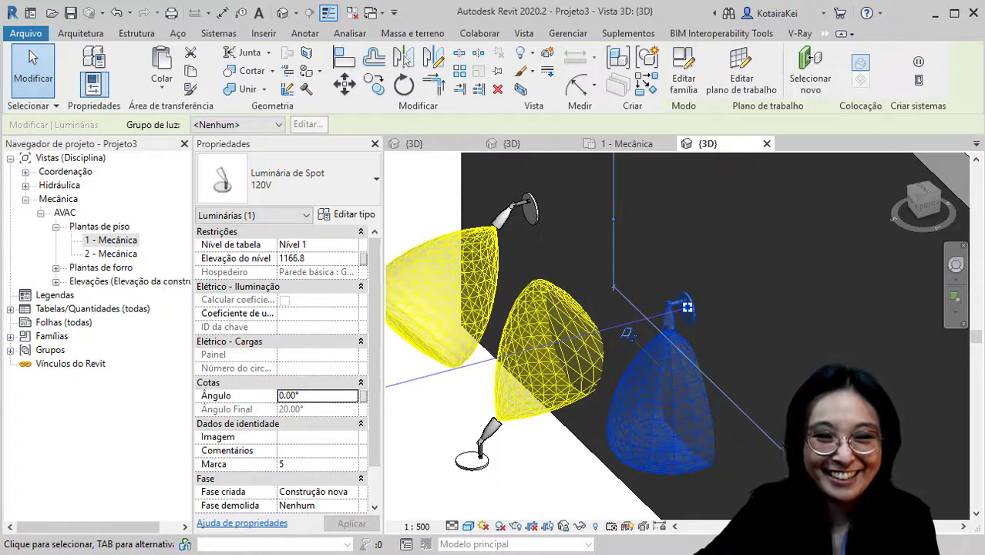
- Examine the wall and floor spots together with the pendant luminaires in the 3D view
{"action": "scroll", "coordinate": [826, 420], "scroll_direction": "down", "scroll_amount": 1}
{"action": "middle_click_drag", "start_coordinate": [720, 420], "coordinate": [766, 430]}
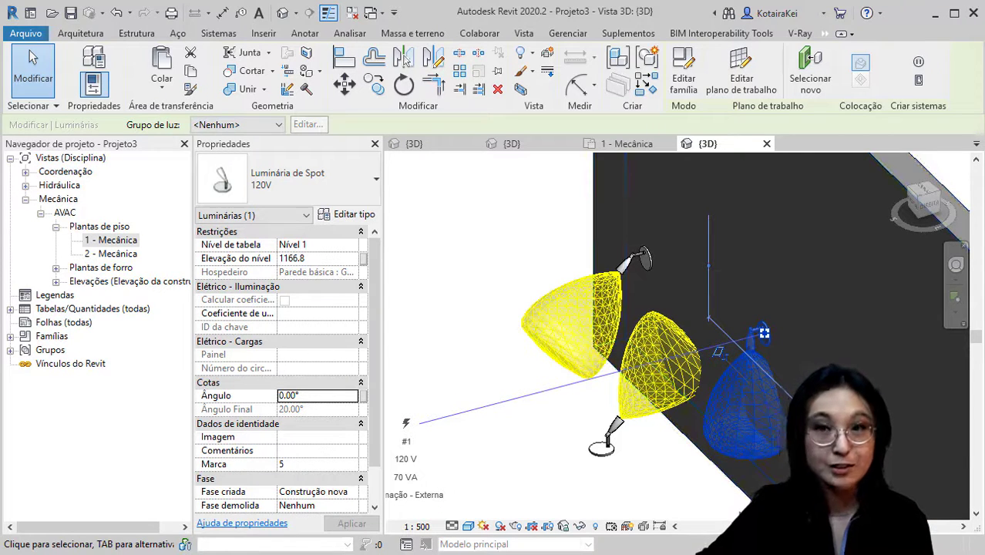
{"action": "middle_click_drag", "start_coordinate": [724, 491], "coordinate": [844, 463]}
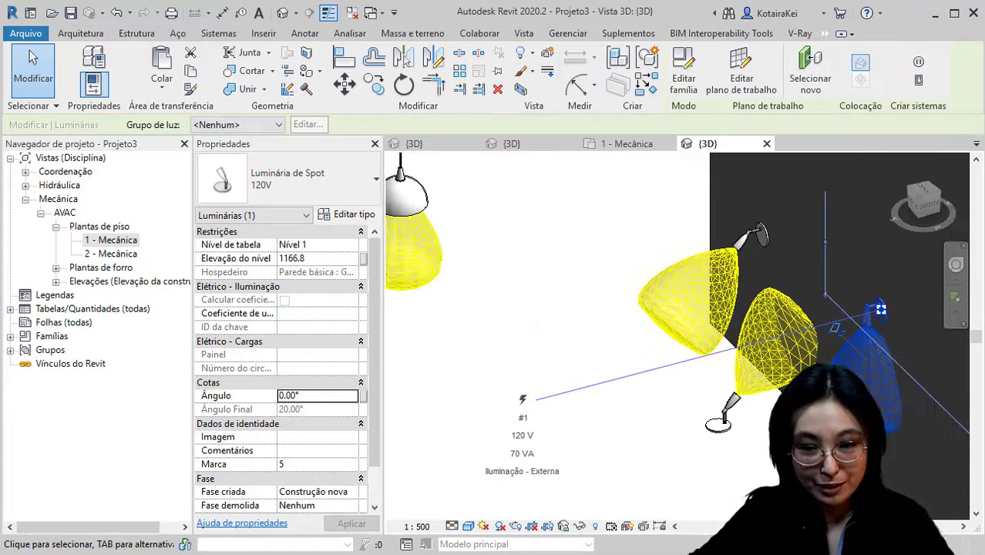
{"action": "scroll", "coordinate": [753, 463], "scroll_direction": "down", "scroll_amount": 2}
{"action": "middle_click_drag", "start_coordinate": [912, 435], "coordinate": [954, 465]}
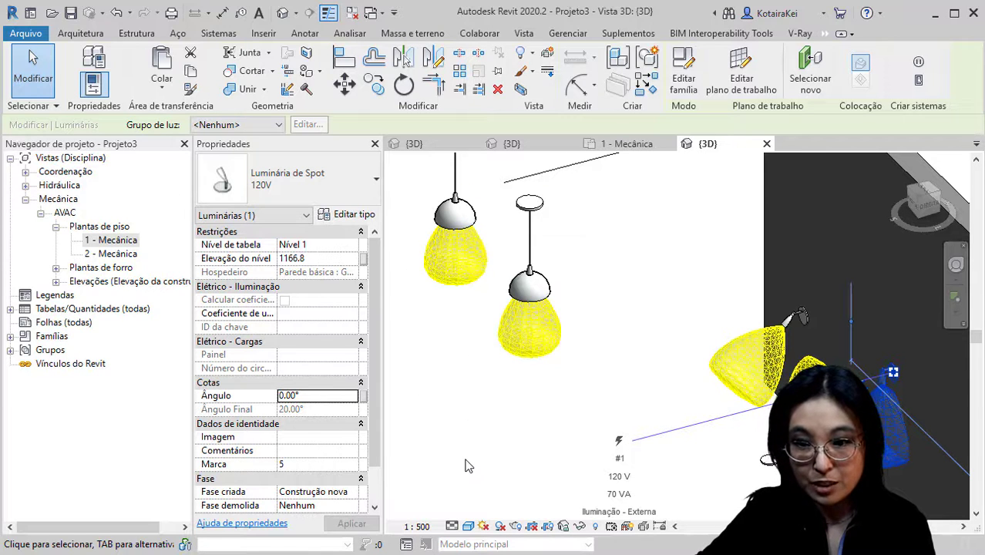
{"action": "middle_click_drag", "start_coordinate": [564, 416], "coordinate": [468, 391]}
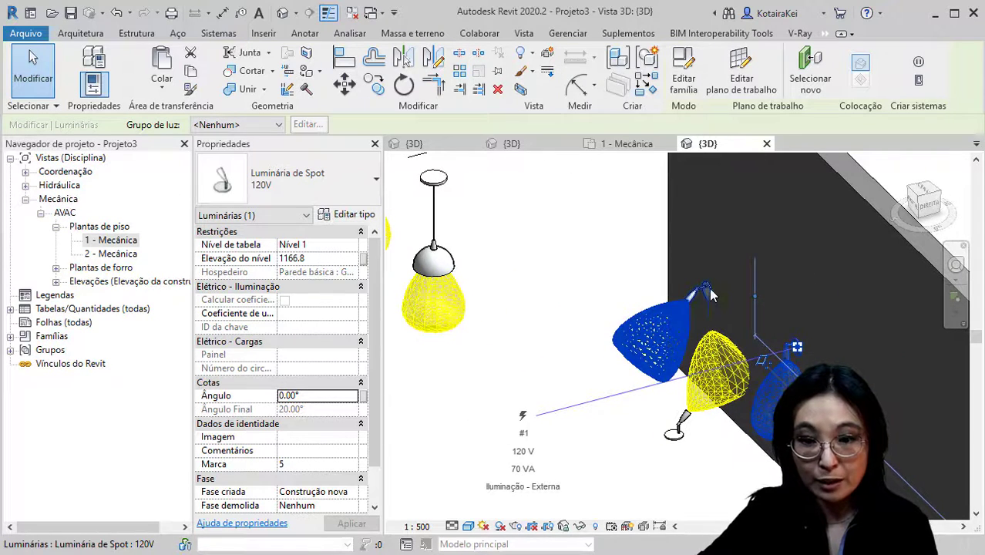
{"action": "left_click", "coordinate": [710, 295]}
{"action": "middle_click_drag", "start_coordinate": [710, 295], "coordinate": [623, 270], "text": "shift"}
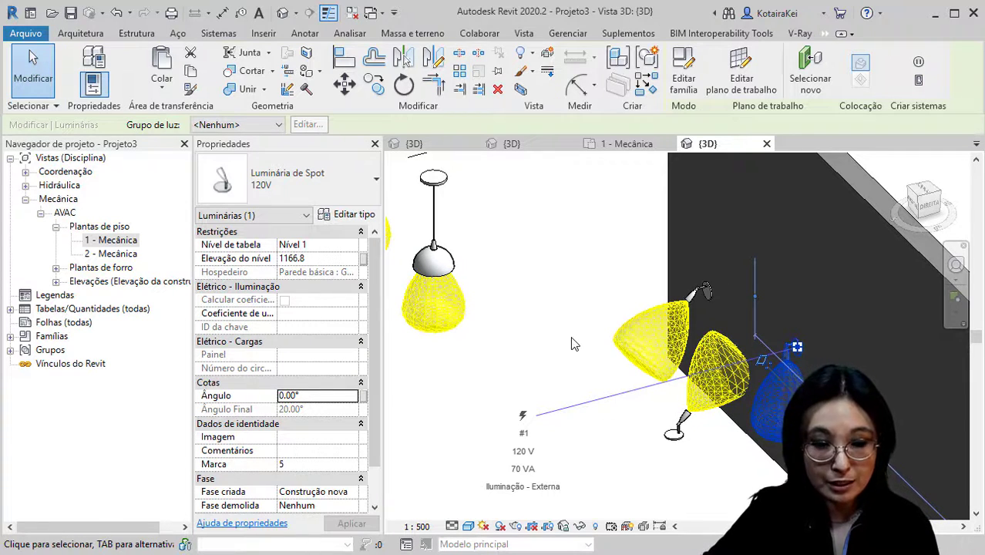
{"action": "middle_click_drag", "start_coordinate": [572, 339], "coordinate": [598, 369]}
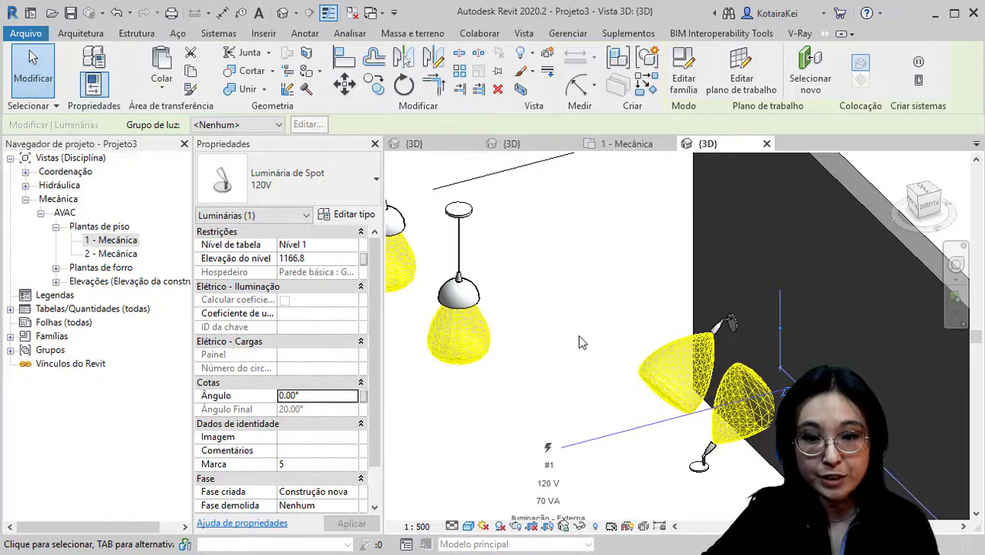
- Create a spot similar to the 45° wall spot and place it on the Nível 1 work plane, between the pendants and the wall
{"action": "left_click", "coordinate": [733, 320]}
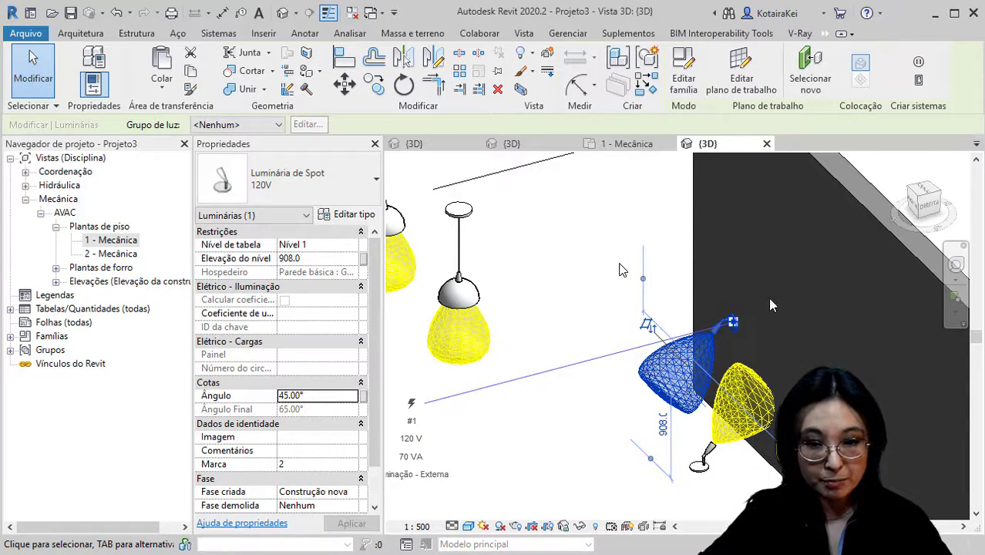
{"action": "key", "text": "ctrl"}
{"action": "key", "text": "c"}
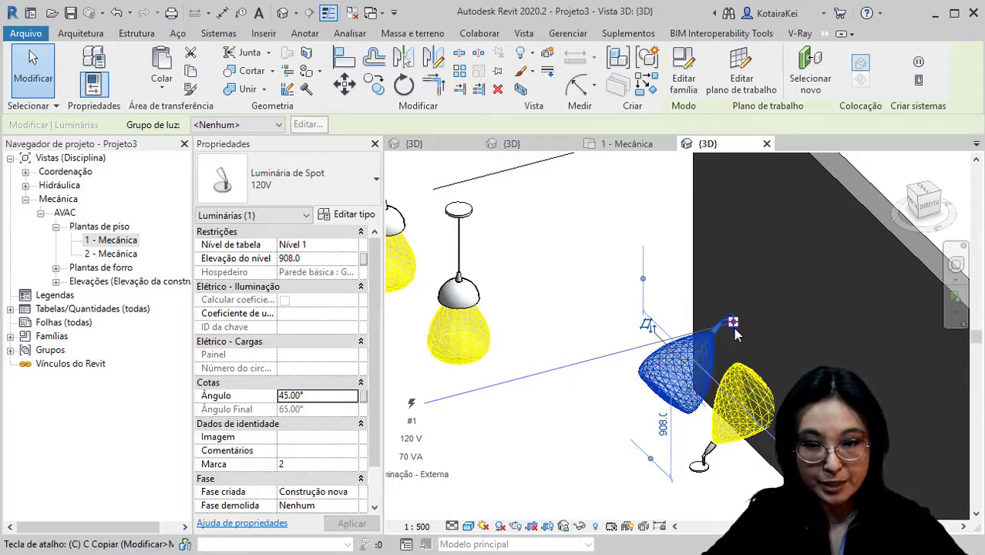
{"action": "key", "text": "s"}
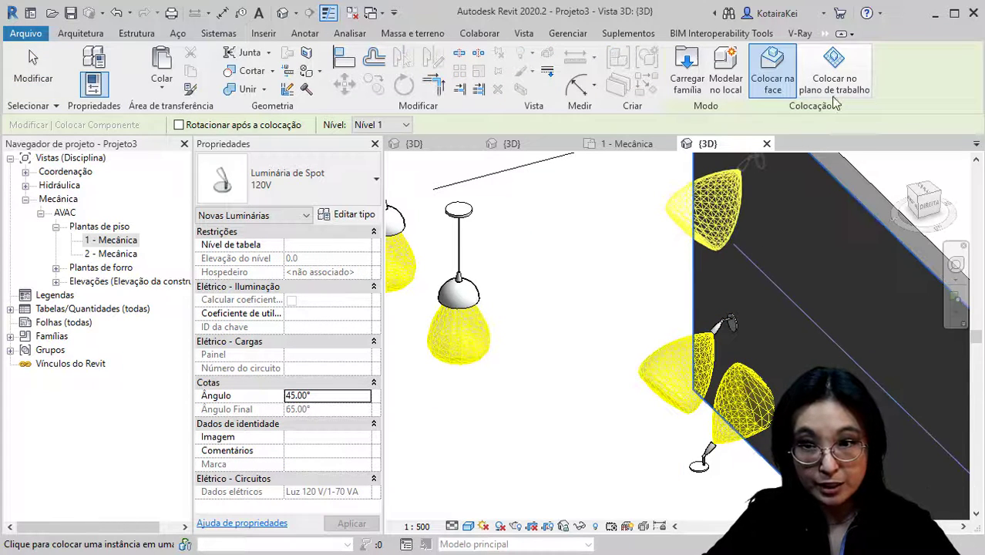
{"action": "left_click", "coordinate": [839, 69]}
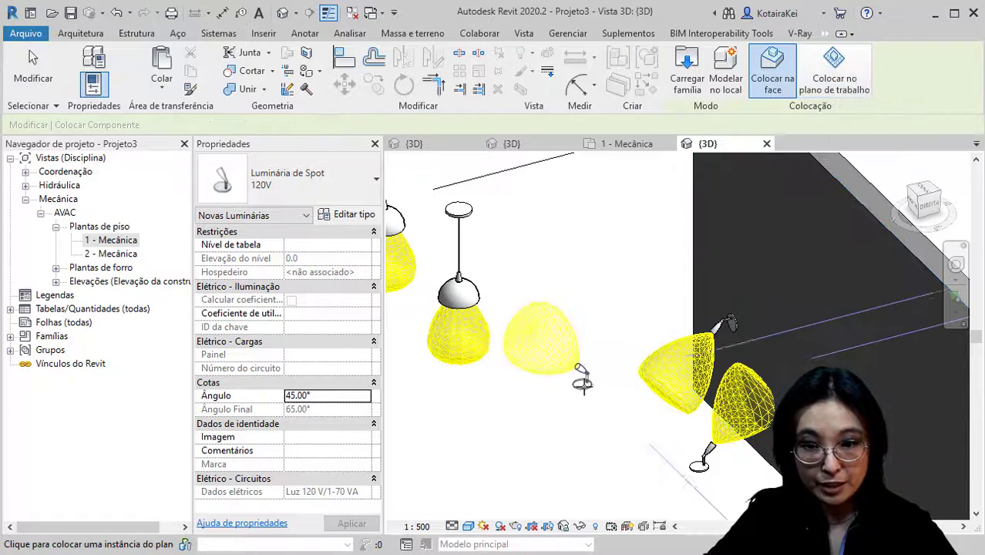
{"action": "left_click", "coordinate": [601, 437]}
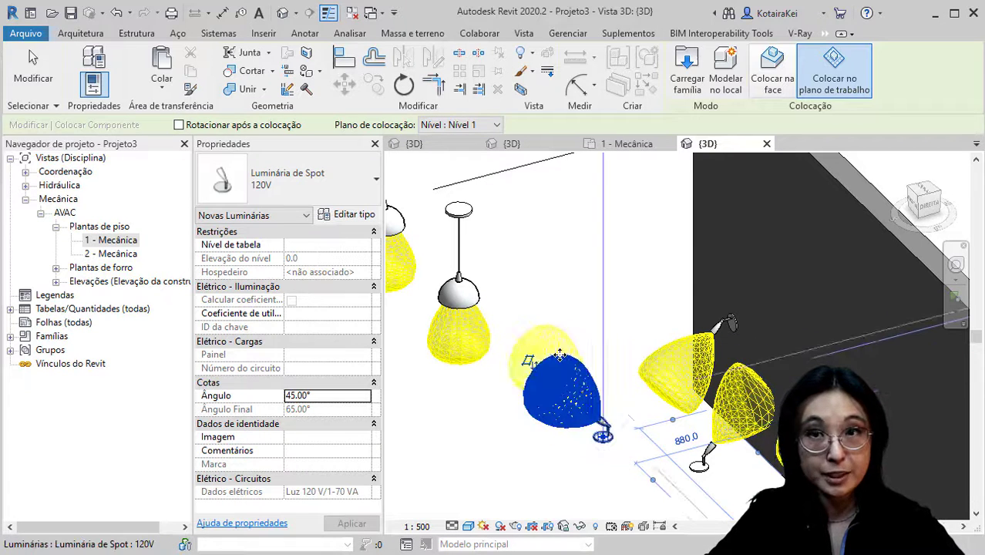
{"action": "key", "text": "Escape"}
{"action": "key", "text": "Escape"}
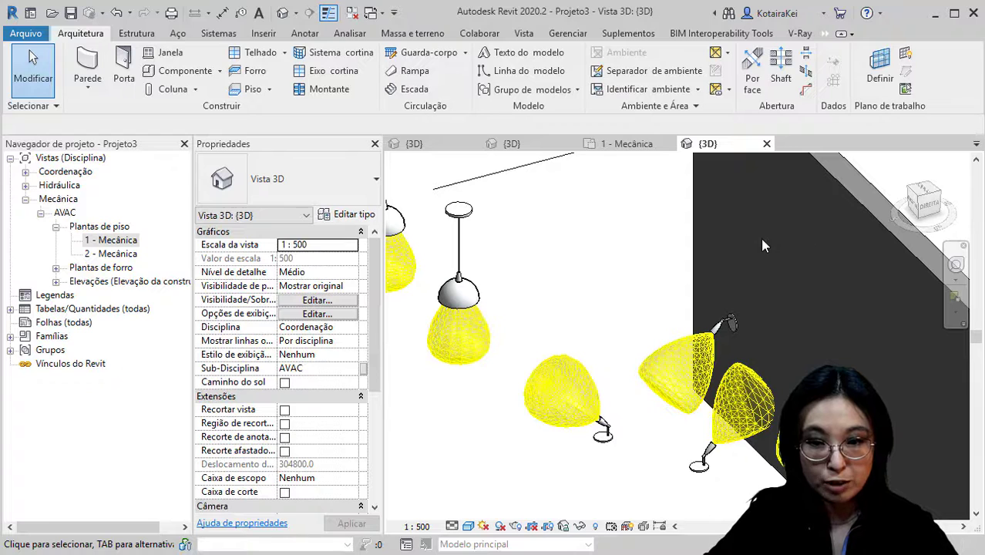
- Examine the spot placed on the work plane alongside the wall spots and the pendant luminaires
{"action": "scroll", "coordinate": [611, 473], "scroll_direction": "up", "scroll_amount": 2}
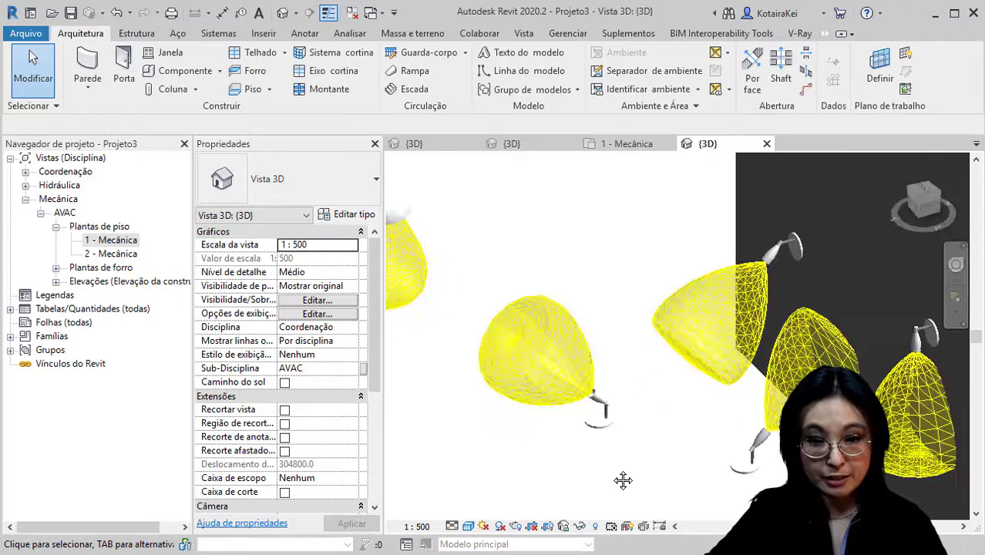
{"action": "middle_click_drag", "start_coordinate": [622, 480], "coordinate": [575, 475]}
{"action": "scroll", "coordinate": [575, 475], "scroll_direction": "down", "scroll_amount": 1}
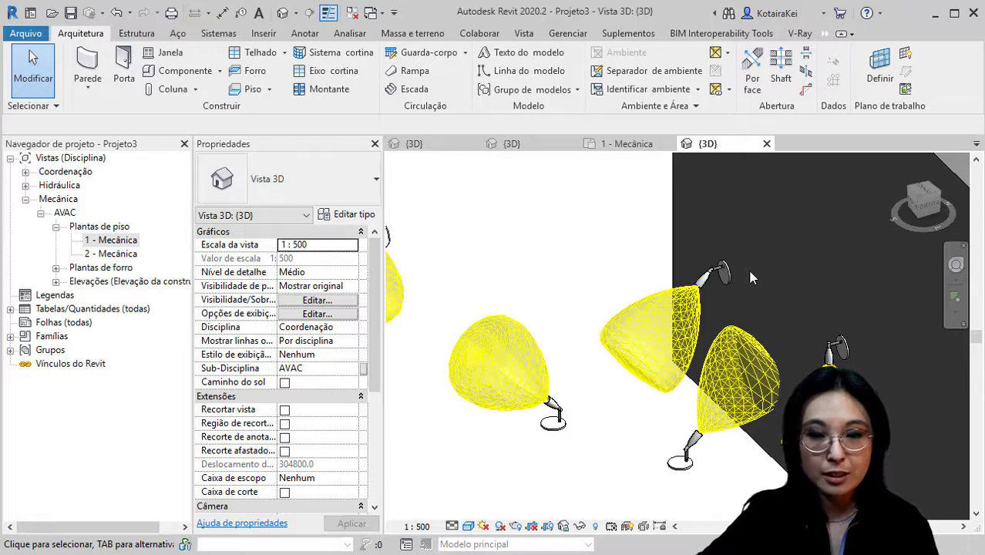
{"action": "middle_click_drag", "start_coordinate": [751, 273], "coordinate": [757, 305]}
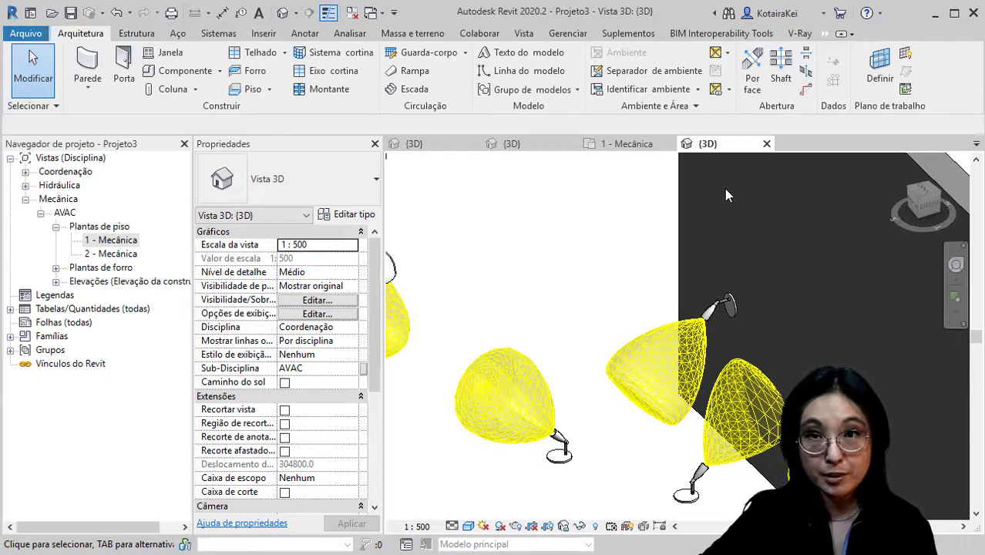
{"action": "left_click", "coordinate": [588, 470]}
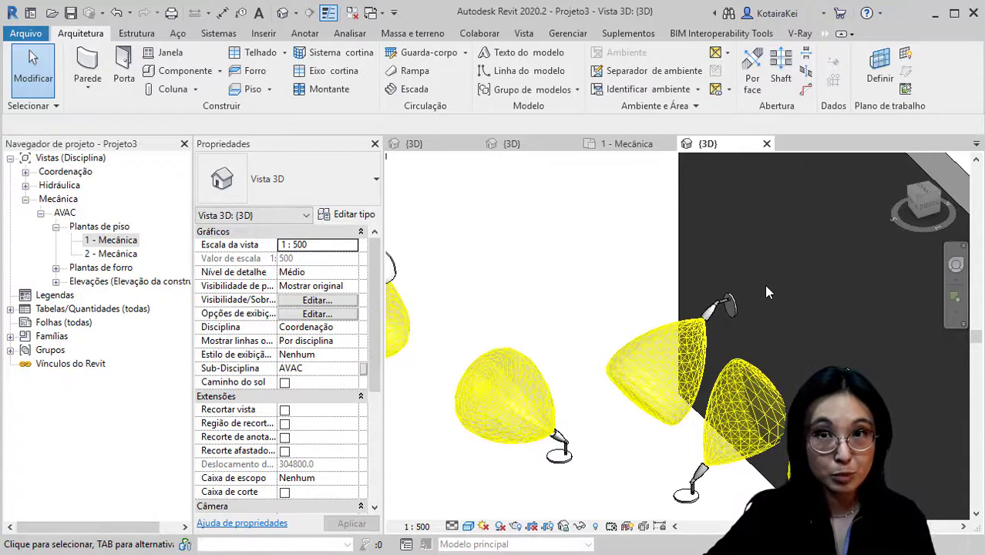
{"action": "middle_click_drag", "start_coordinate": [550, 330], "coordinate": [669, 347]}
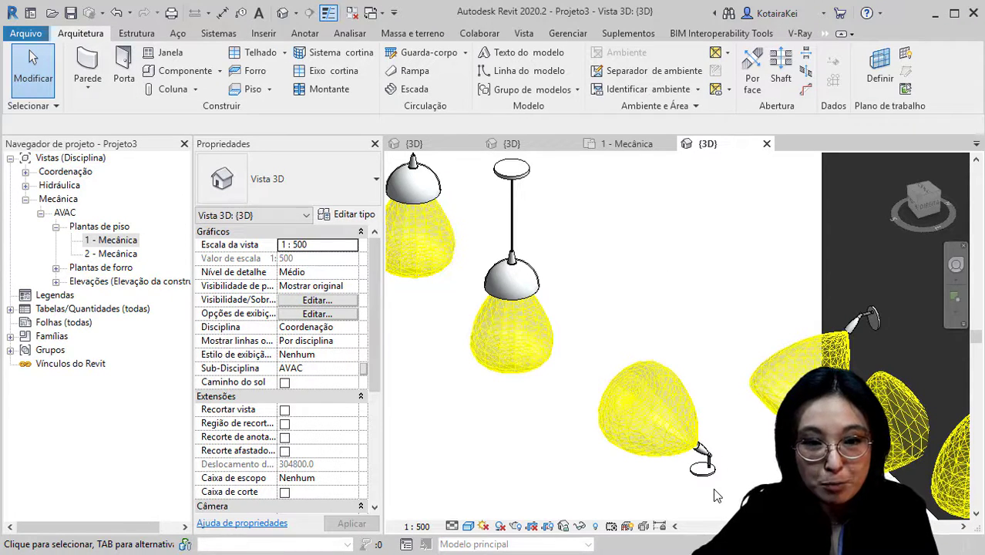
{"action": "middle_click_drag", "start_coordinate": [450, 313], "coordinate": [506, 357]}
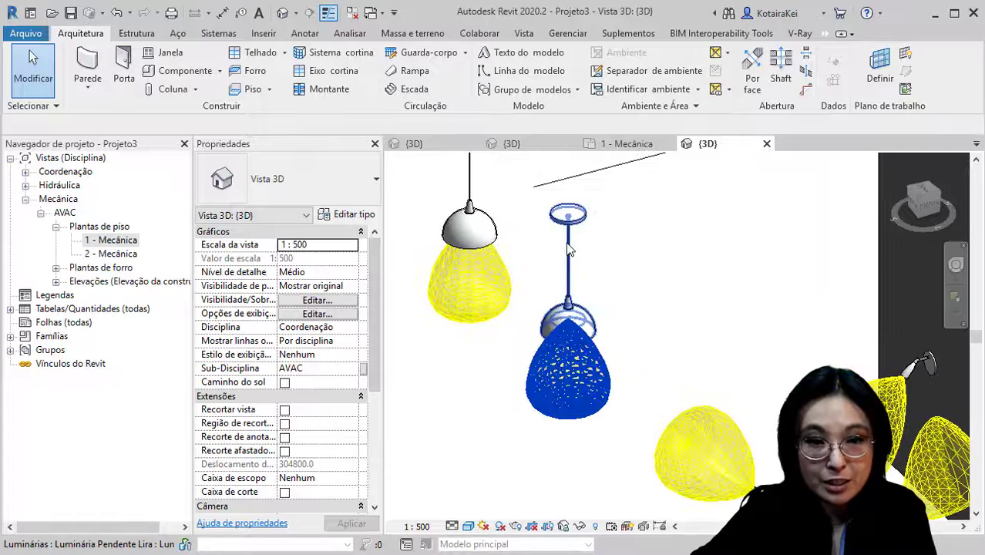
{"action": "left_click", "coordinate": [136, 251]}
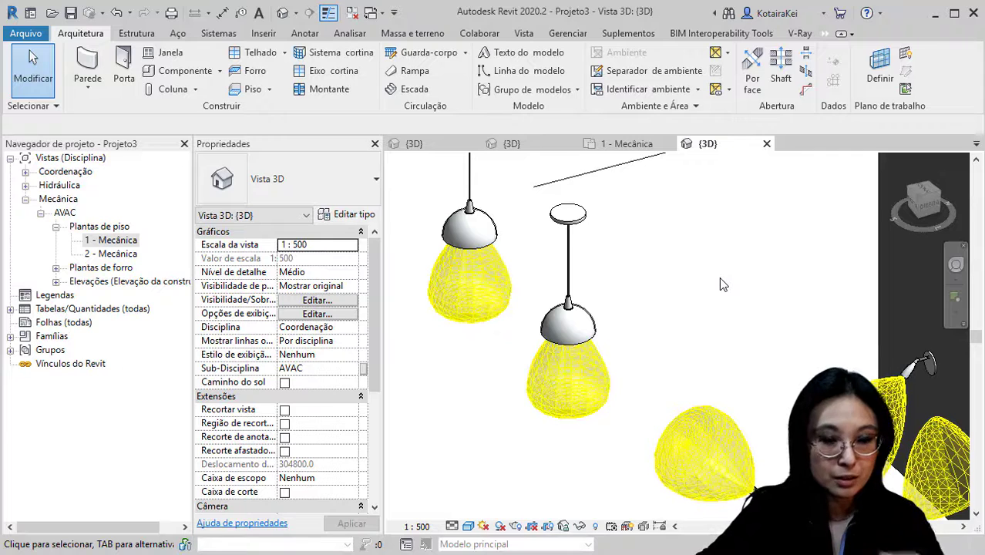
- Start a new family file and bring up the selection of family templates
{"action": "left_click", "coordinate": [26, 34]}
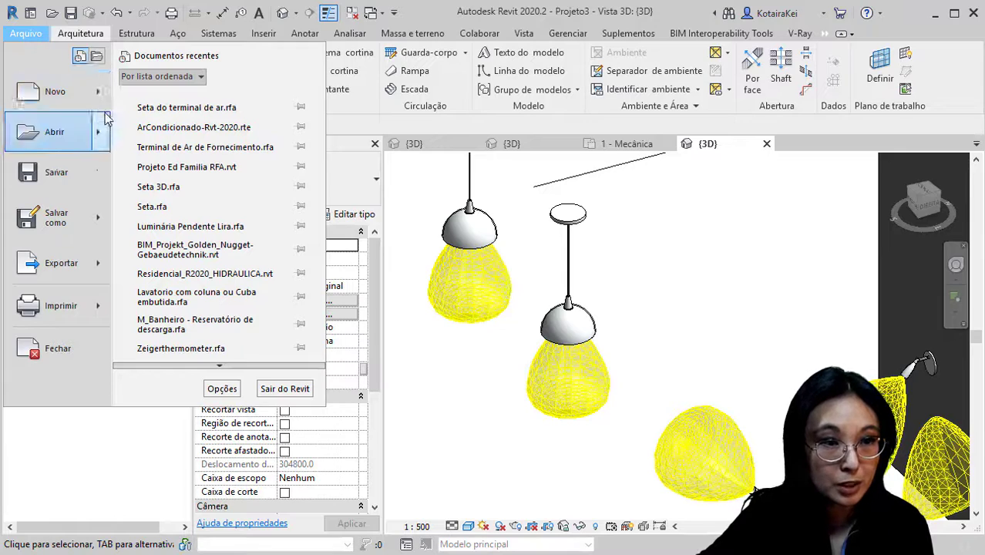
{"action": "mouse_move", "coordinate": [85, 91]}
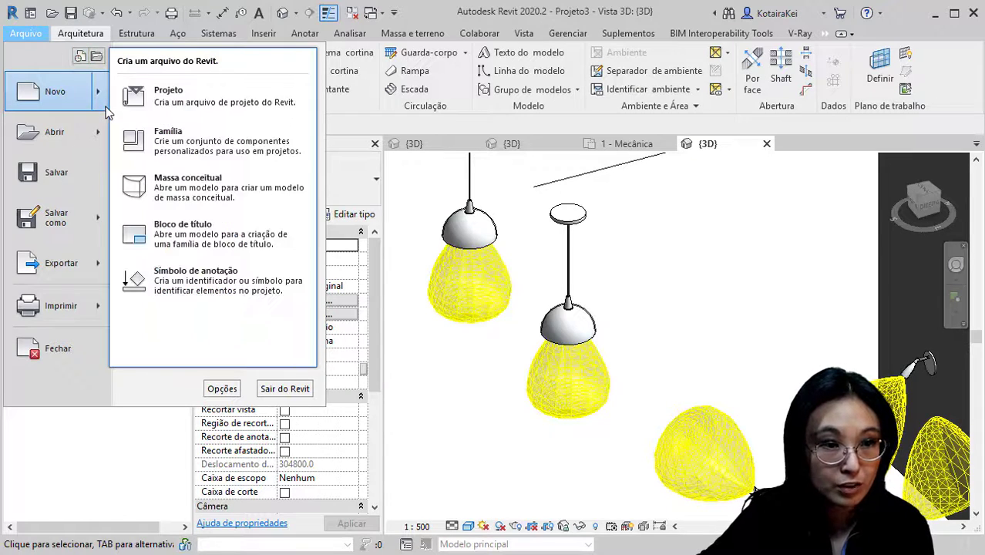
{"action": "left_click", "coordinate": [212, 144]}
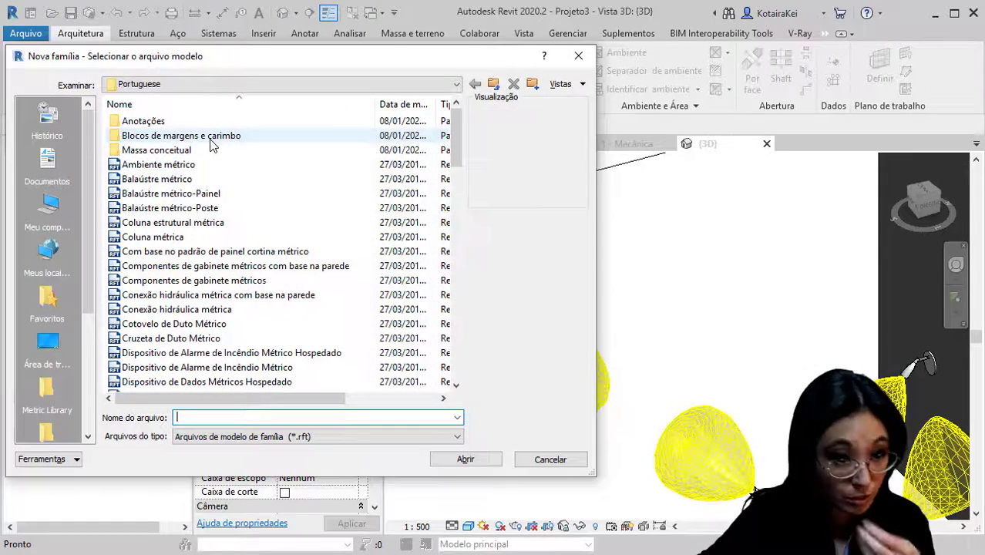